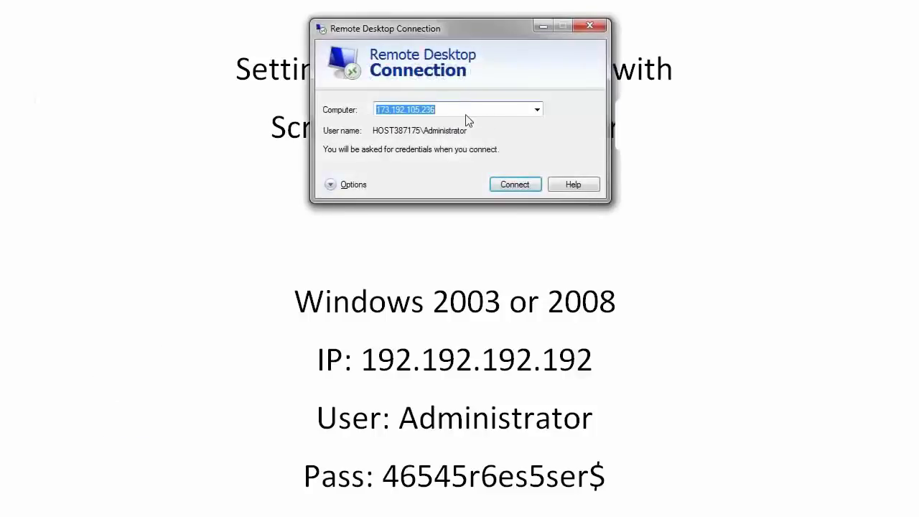
- Replace the computer address with 192.192.192.192
{"action": "left_click", "coordinate": [455, 110]}
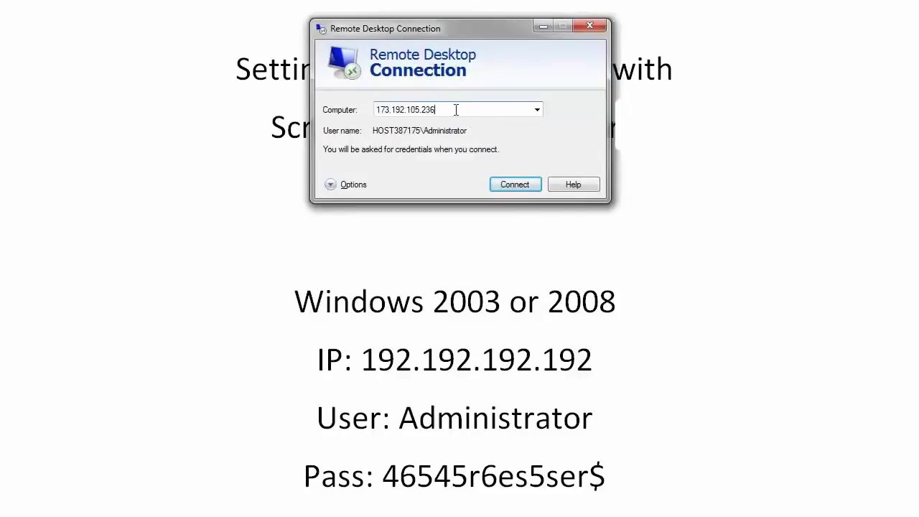
{"action": "left_click_drag", "start_coordinate": [456, 110], "coordinate": [368, 109]}
{"action": "type", "text": "192.192.1"}
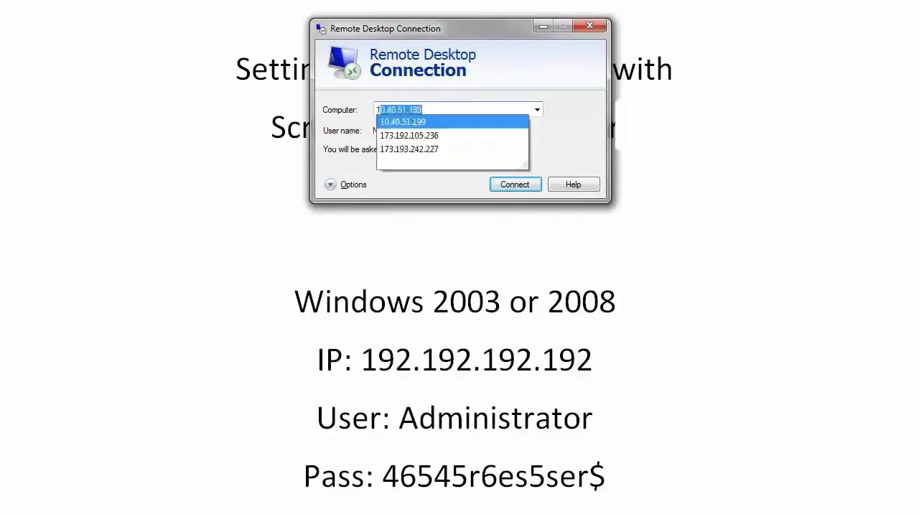
{"action": "type", "text": "92.192.192.192"}
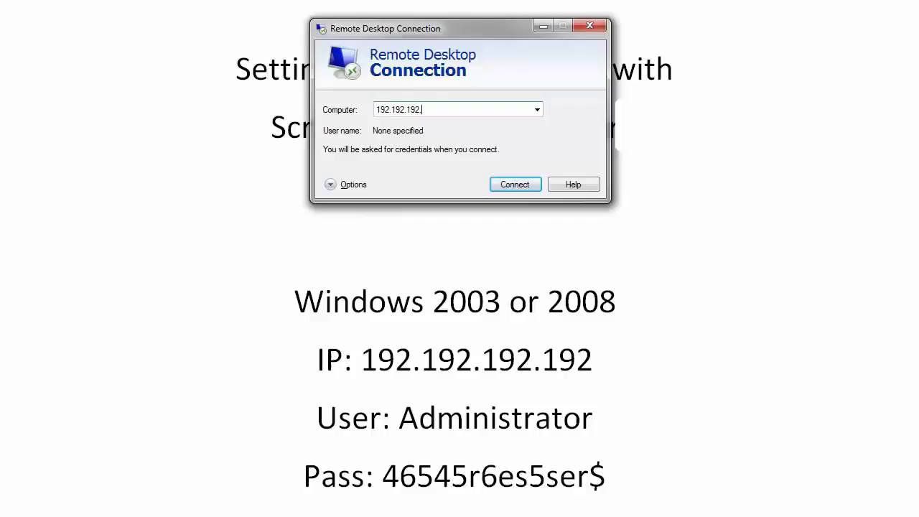
- Show the full connection options and enter Administrator as the user name
{"action": "left_click", "coordinate": [329, 185]}
{"action": "left_click", "coordinate": [450, 182]}
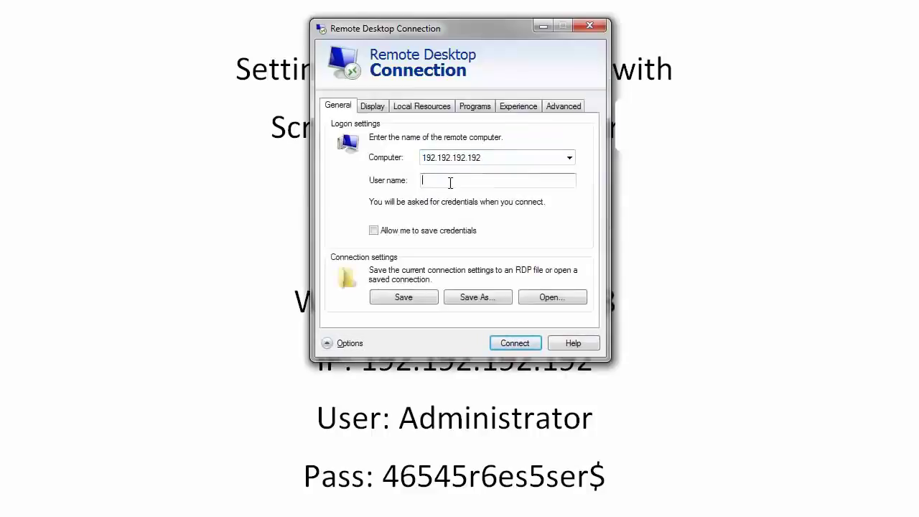
{"action": "type", "text": "Administrator"}
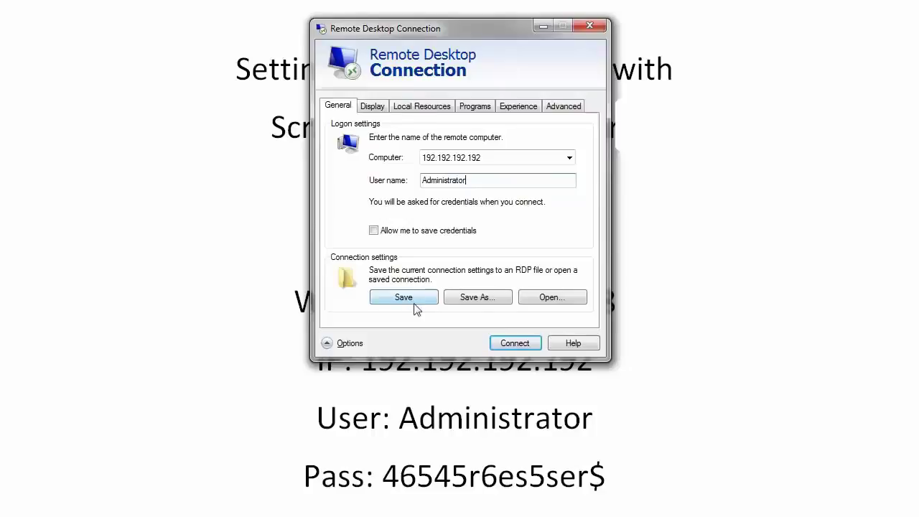
- Review the Display, Local Resources, Programs, Experience and Advanced settings, then return to General
{"action": "left_click", "coordinate": [372, 106]}
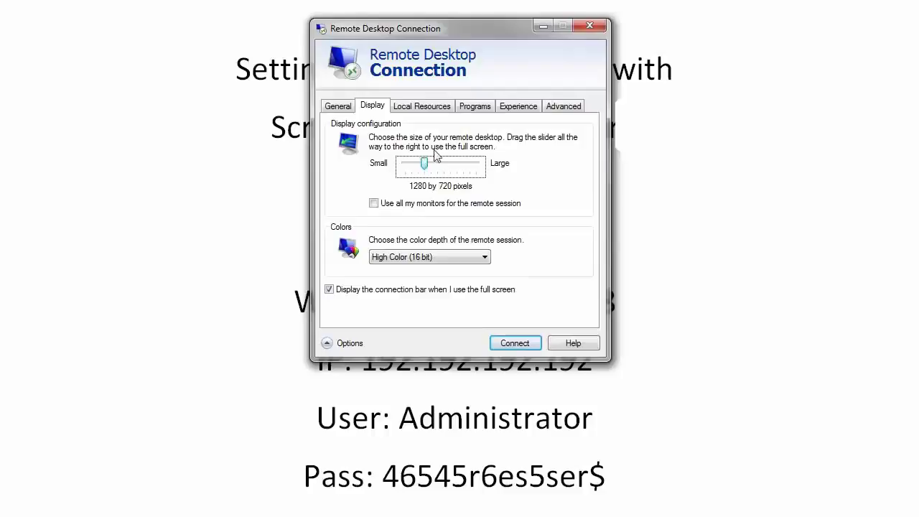
{"action": "left_click", "coordinate": [417, 109]}
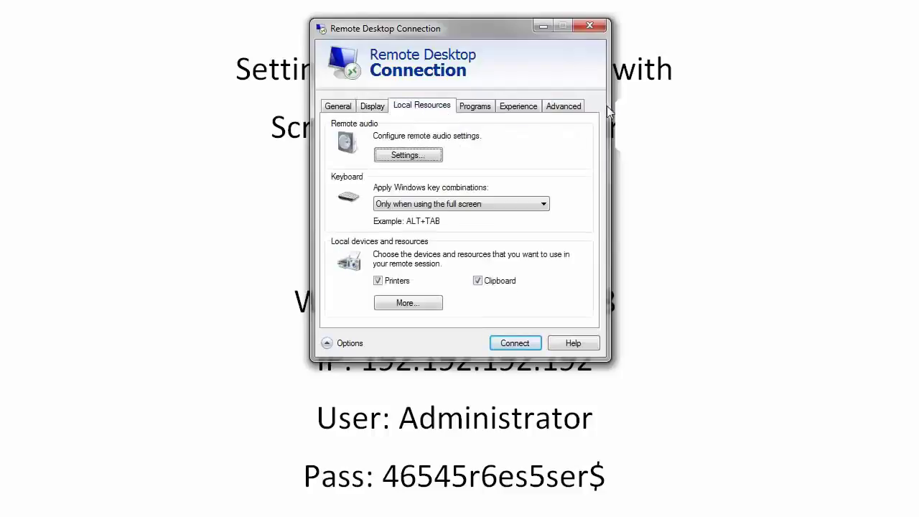
{"action": "left_click", "coordinate": [479, 110]}
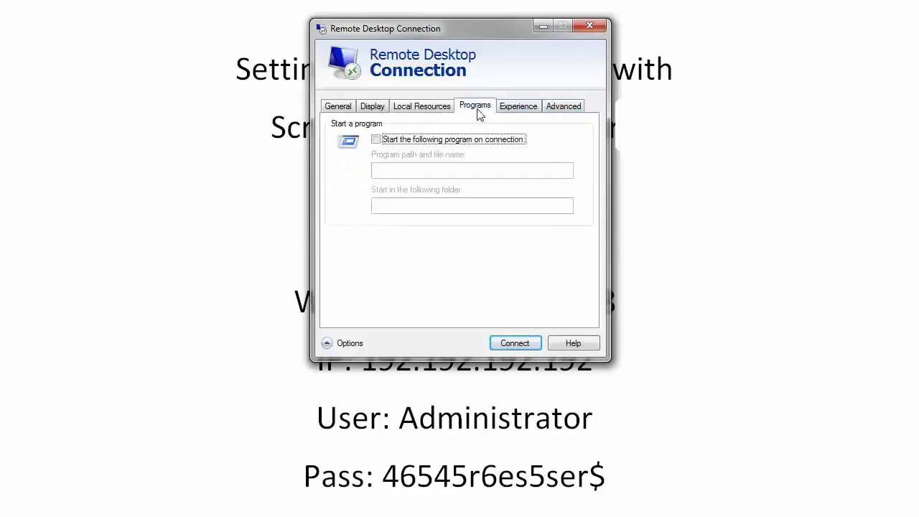
{"action": "left_click", "coordinate": [524, 111]}
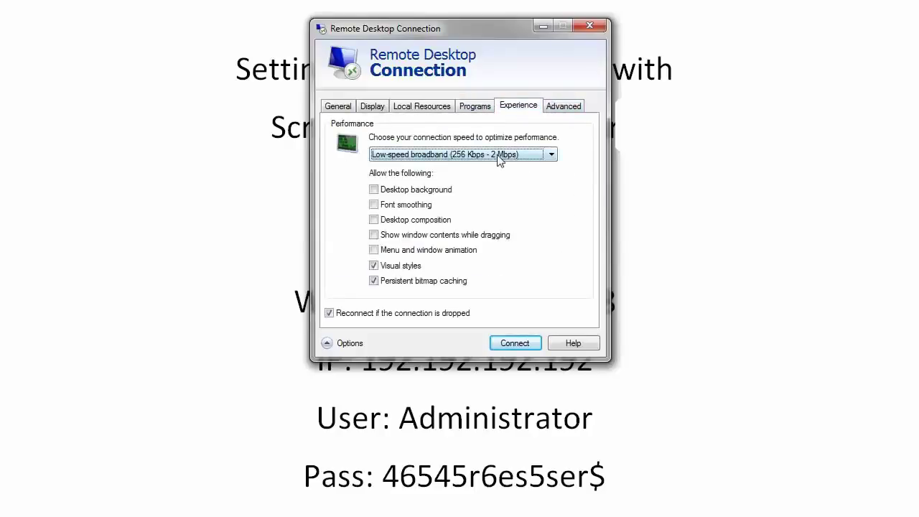
{"action": "left_click", "coordinate": [566, 109]}
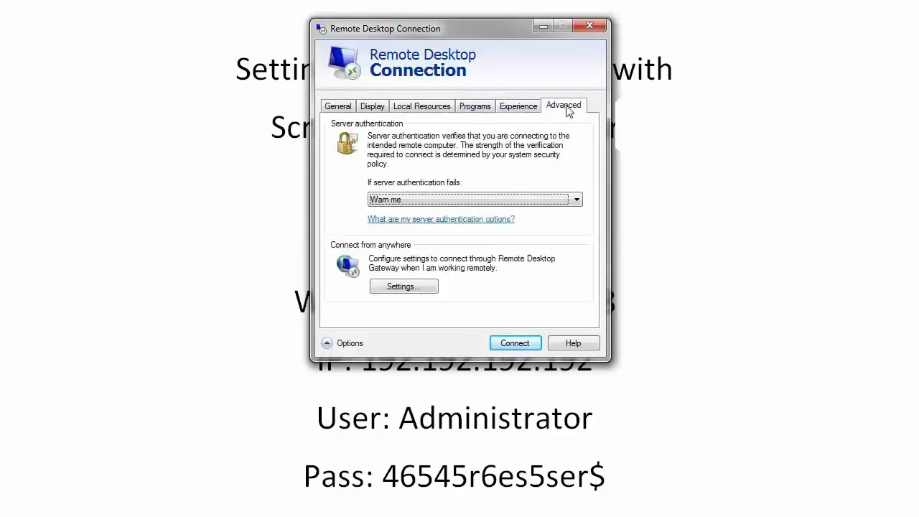
{"action": "left_click", "coordinate": [409, 109]}
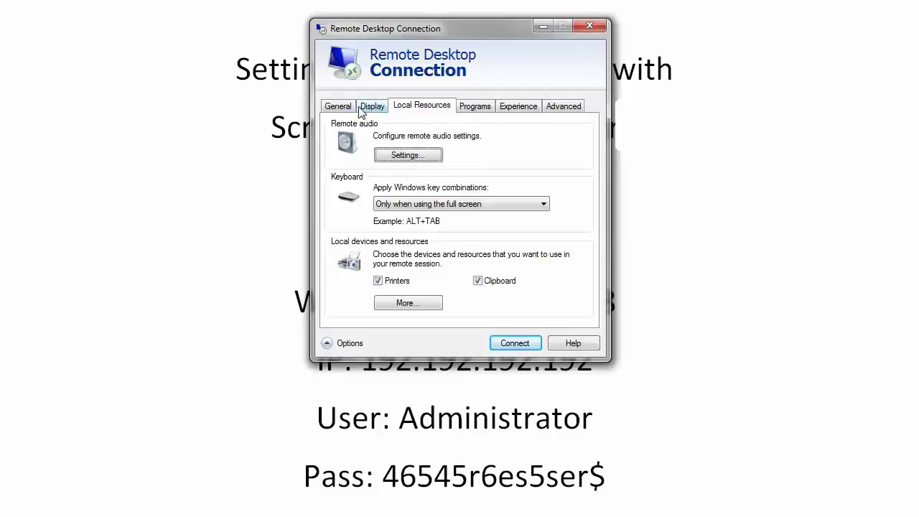
{"action": "left_click", "coordinate": [365, 109]}
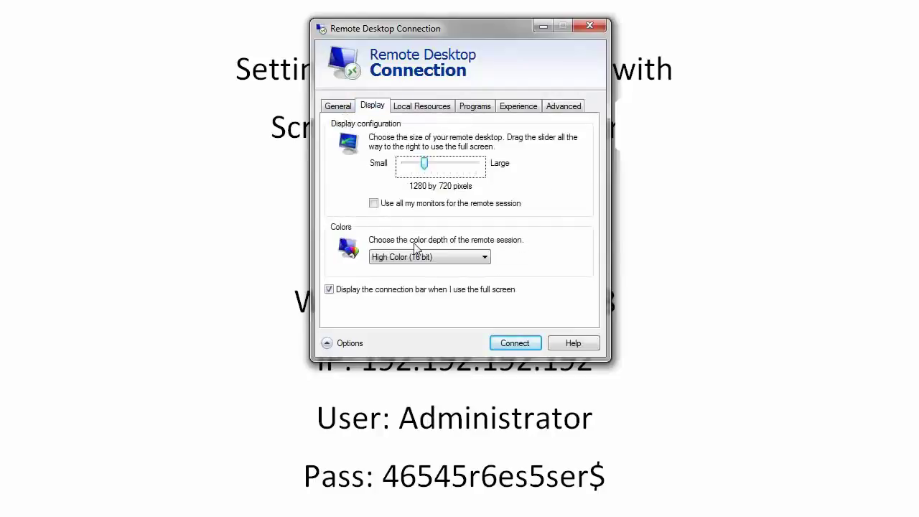
{"action": "left_click", "coordinate": [338, 112]}
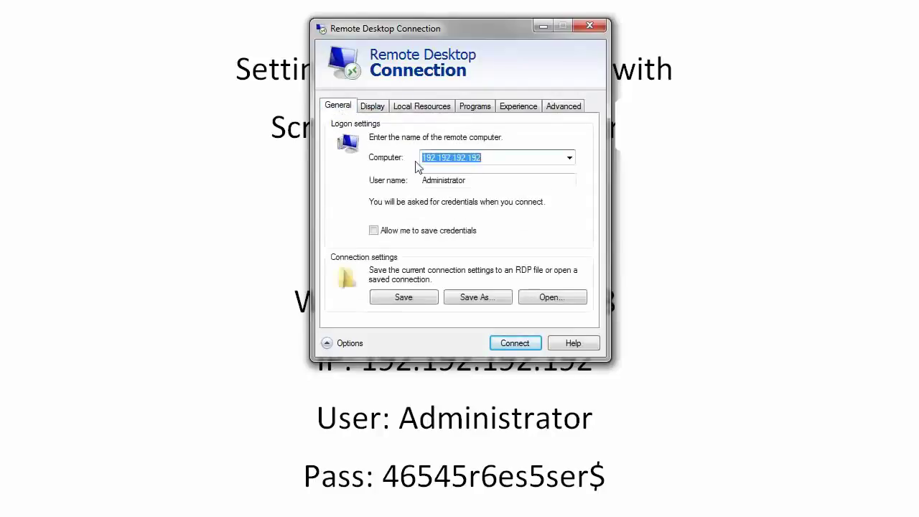
- Minimize the connection window and switch to the full-screen remote server desktop
{"action": "left_click", "coordinate": [542, 29]}
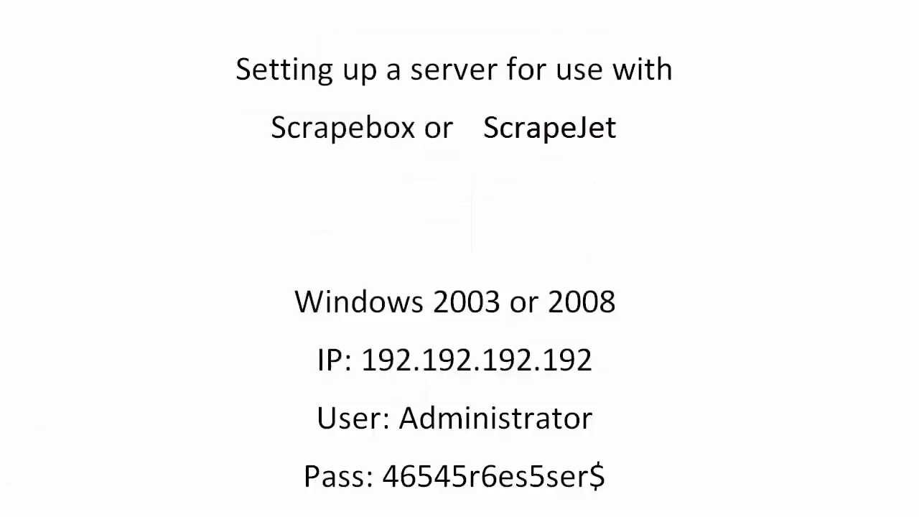
{"action": "key", "text": "alt+Tab"}
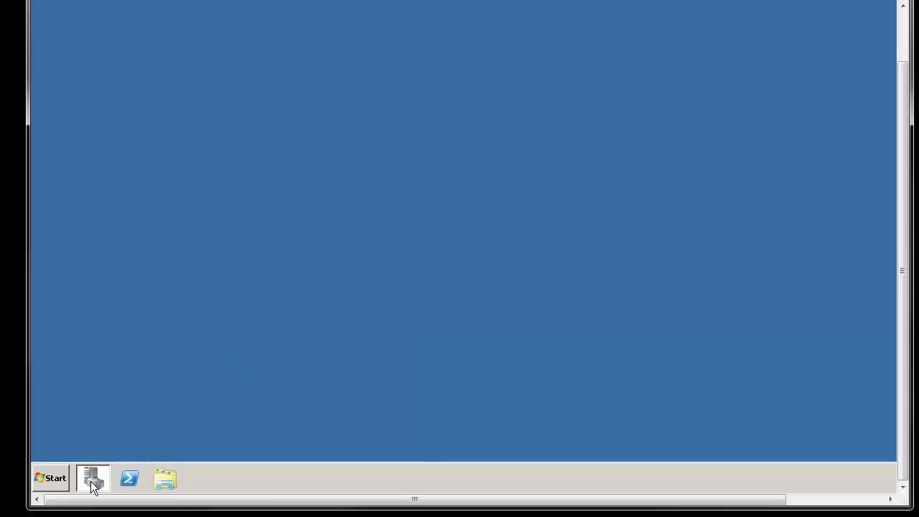
- Bring up the Server Manager window on the remote server
{"action": "mouse_move", "coordinate": [92, 486]}
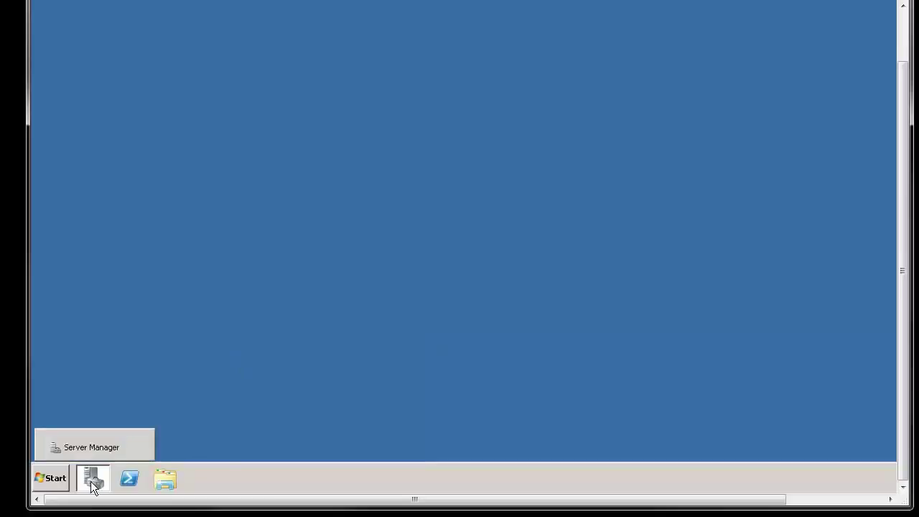
{"action": "left_click", "coordinate": [54, 478]}
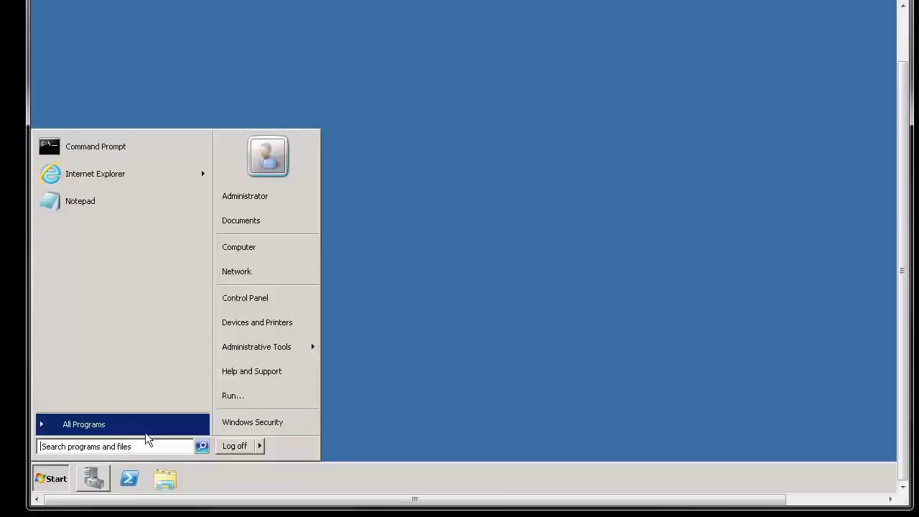
{"action": "mouse_move", "coordinate": [266, 350]}
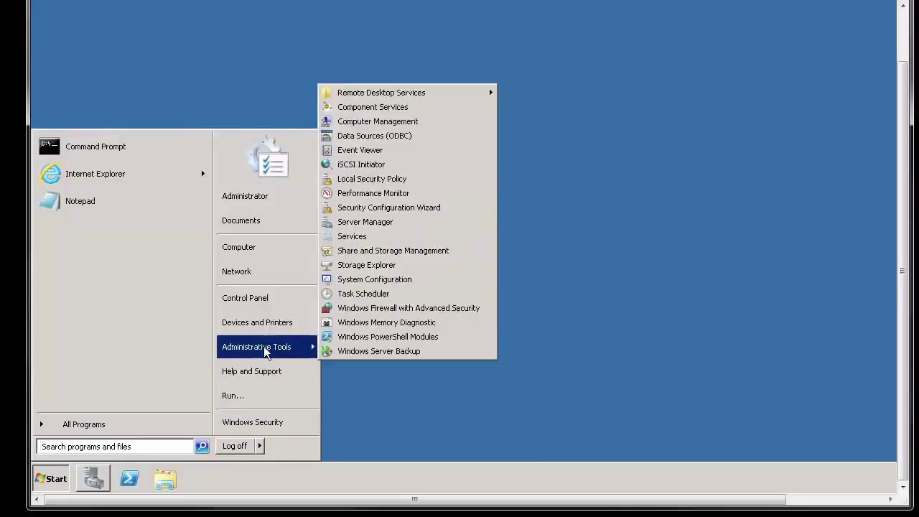
{"action": "left_click", "coordinate": [614, 214]}
{"action": "left_click", "coordinate": [93, 476]}
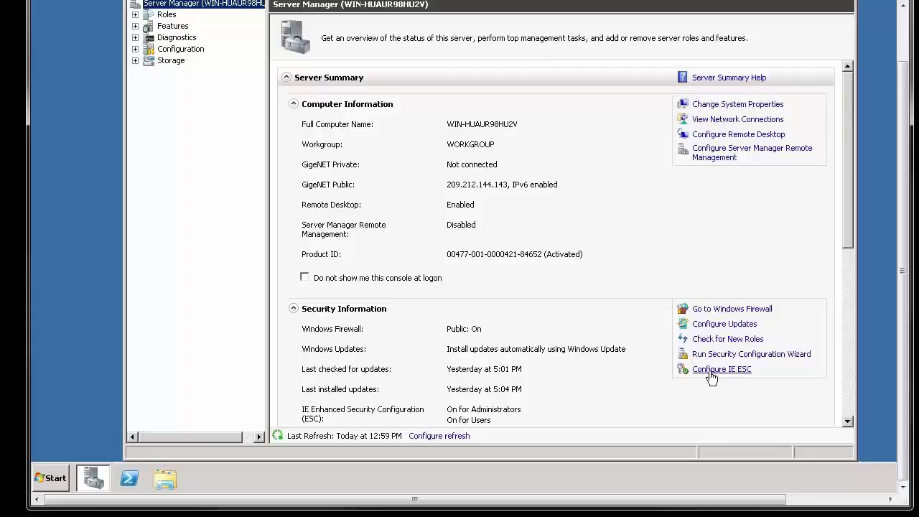
- Turn IE Enhanced Security Configuration off for Administrators and Users, then close Server Manager
{"action": "left_click", "coordinate": [734, 372]}
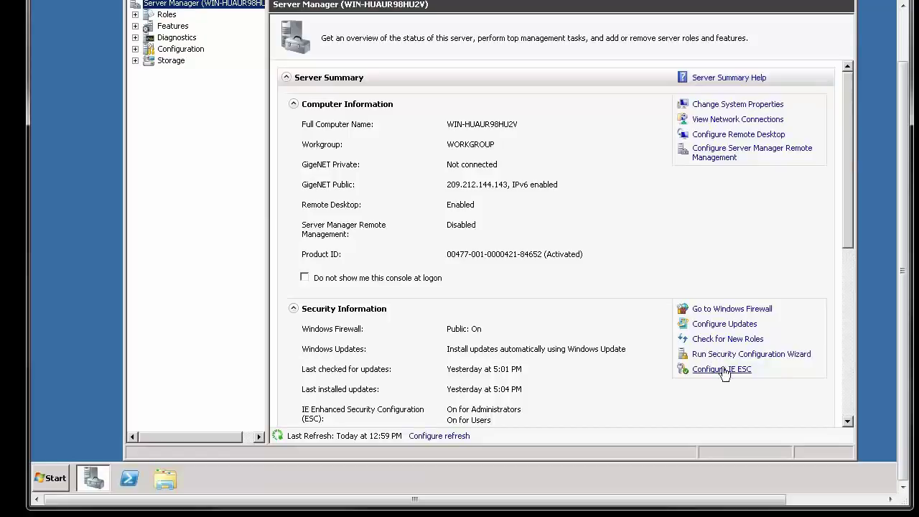
{"action": "left_click", "coordinate": [721, 369]}
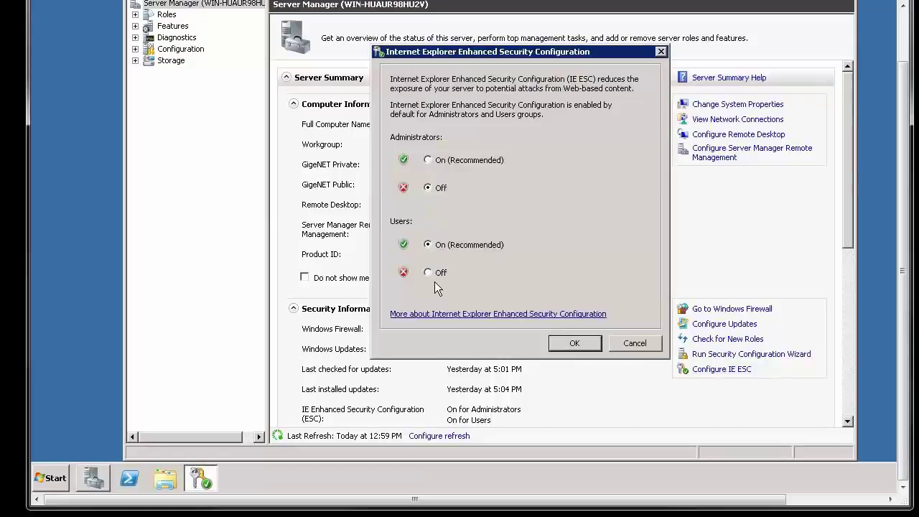
{"action": "left_click", "coordinate": [572, 345]}
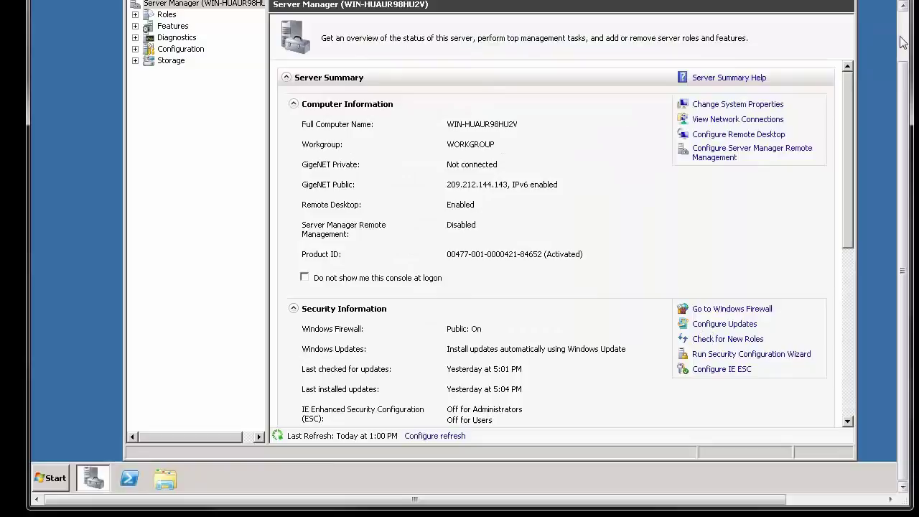
{"action": "left_click_drag", "start_coordinate": [903, 74], "coordinate": [903, 27]}
{"action": "left_click", "coordinate": [848, 7]}
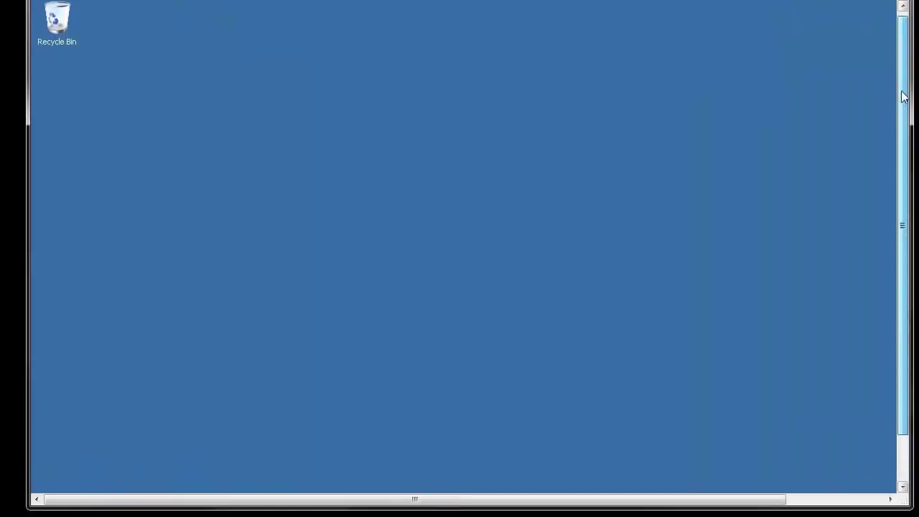
- Open Control Panel's User Accounts page for the Administrator account
{"action": "left_click_drag", "start_coordinate": [903, 98], "coordinate": [903, 147]}
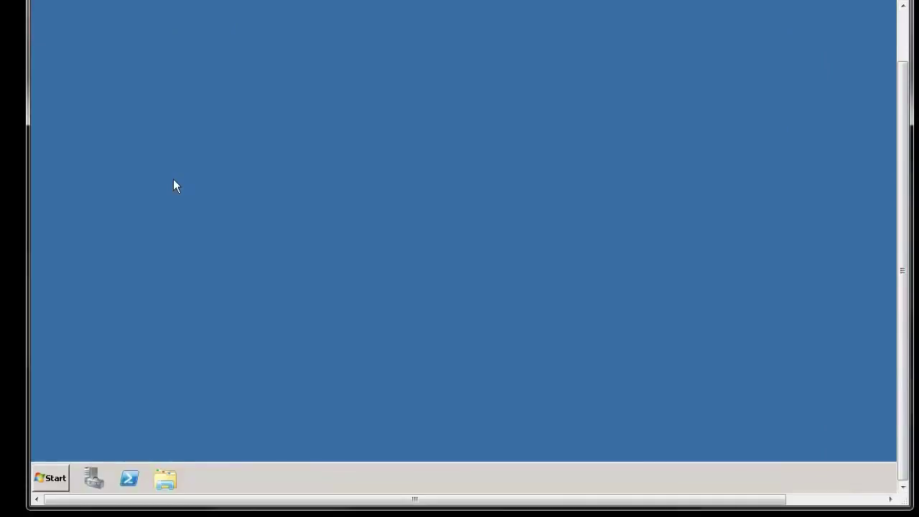
{"action": "left_click", "coordinate": [63, 475]}
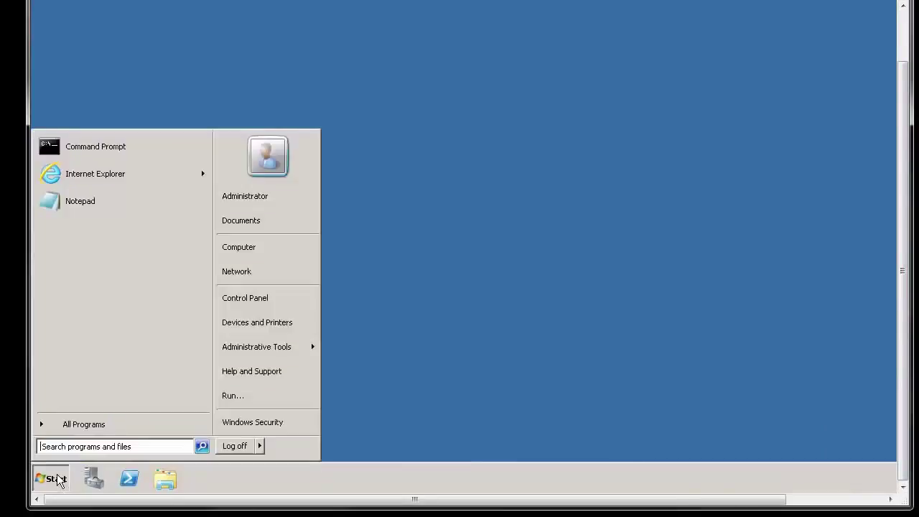
{"action": "left_click", "coordinate": [260, 298]}
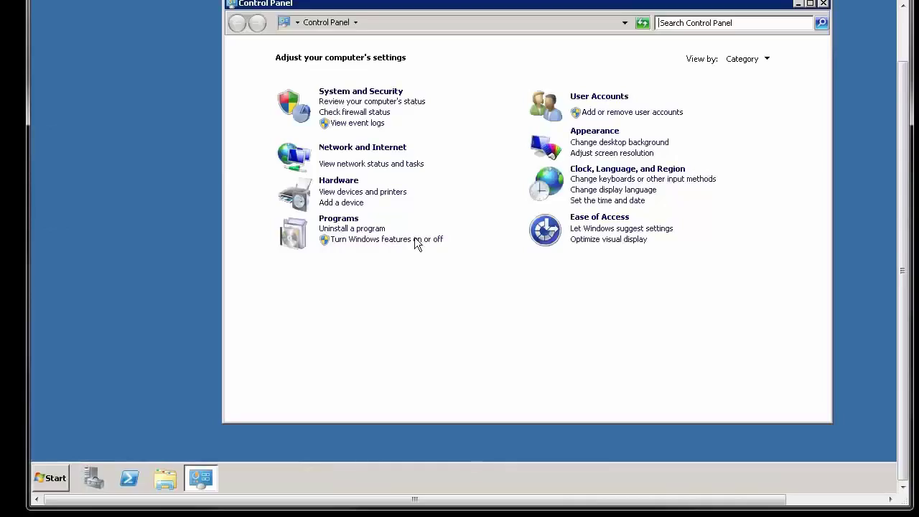
{"action": "left_click", "coordinate": [596, 97]}
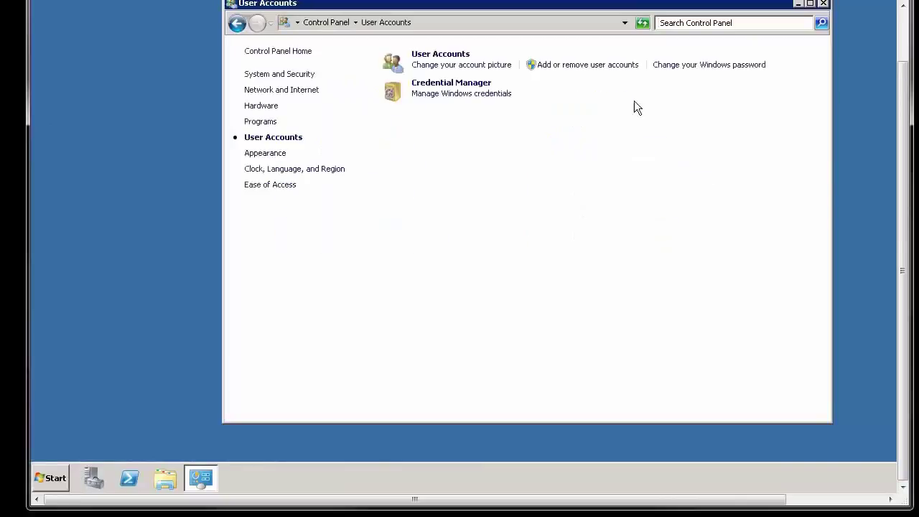
{"action": "left_click", "coordinate": [695, 66]}
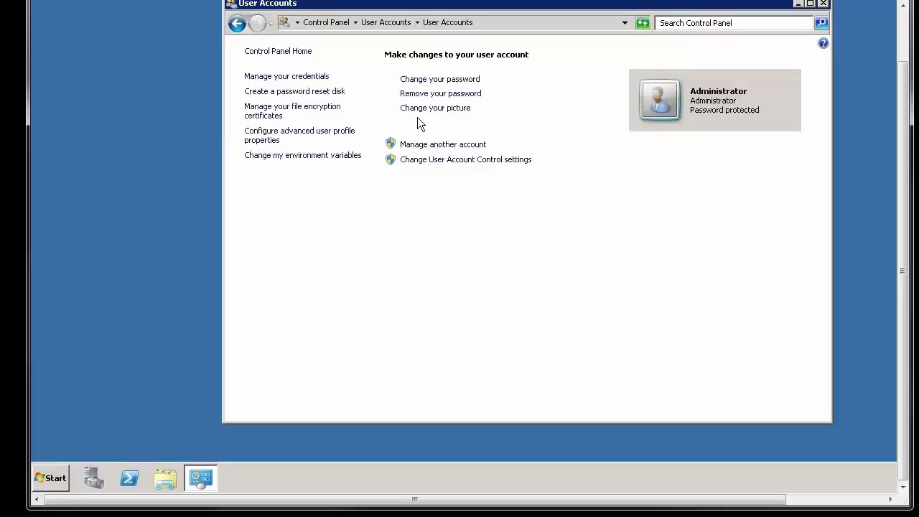
- Look at the Change Your Password form and cancel without changing the password
{"action": "left_click", "coordinate": [476, 80]}
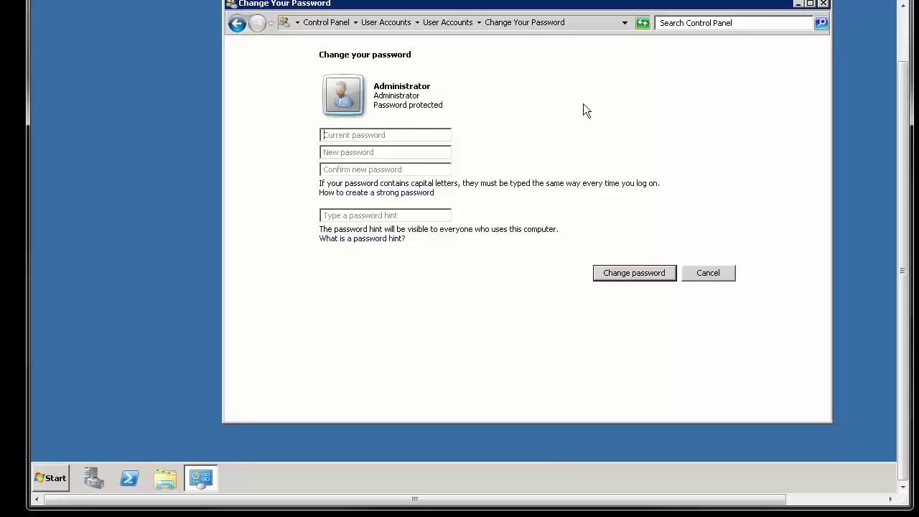
{"action": "left_click", "coordinate": [378, 152]}
{"action": "left_click", "coordinate": [370, 216]}
{"action": "left_click", "coordinate": [719, 275]}
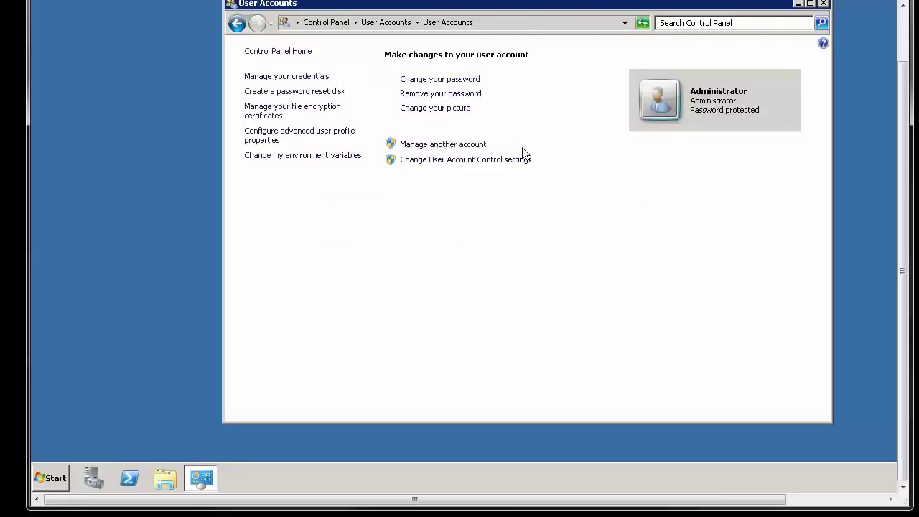
- Verify the screen saver under Appearance is (None), cancel, and close Control Panel
{"action": "left_click", "coordinate": [326, 22]}
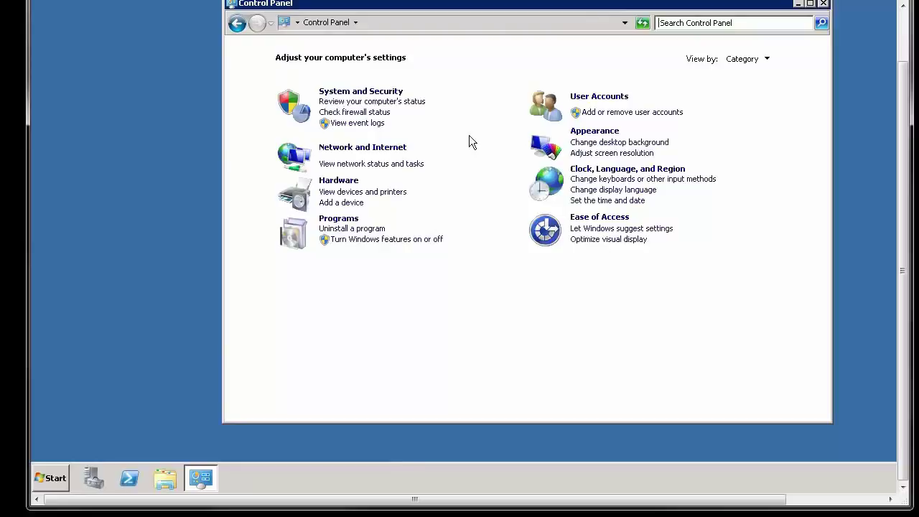
{"action": "left_click", "coordinate": [592, 136]}
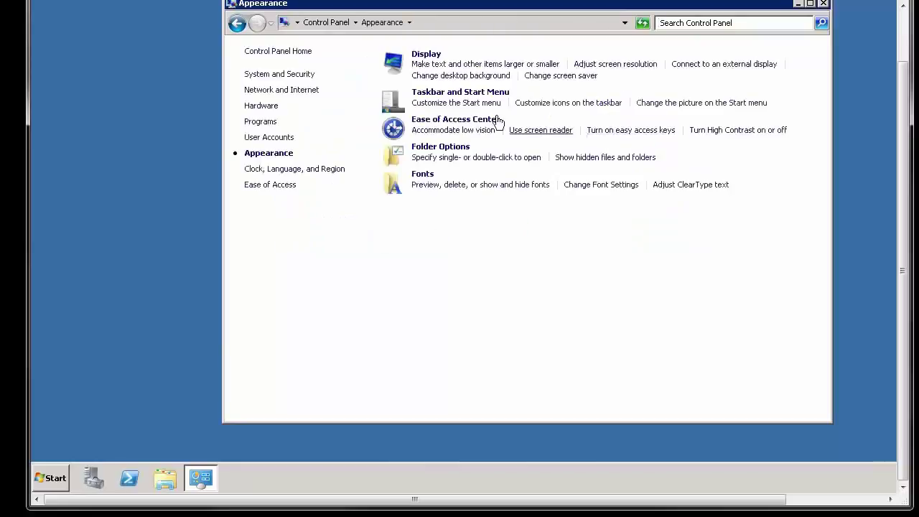
{"action": "left_click", "coordinate": [562, 76]}
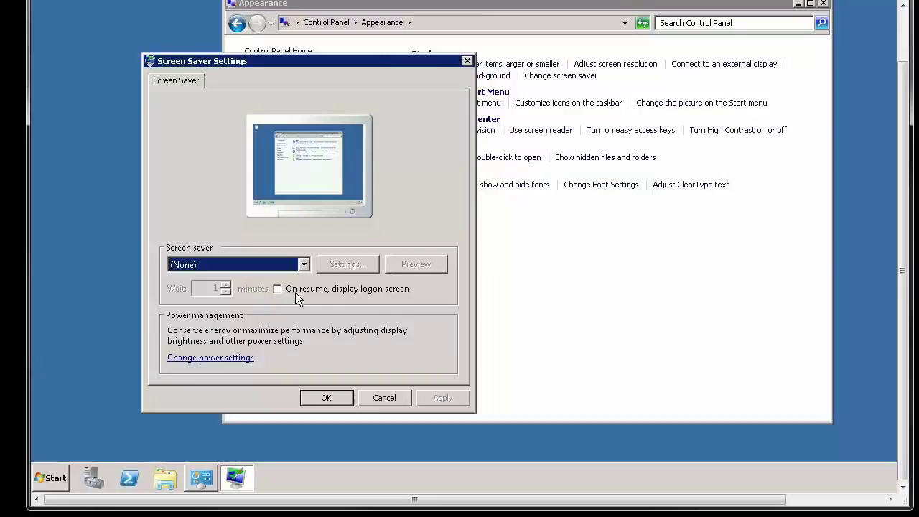
{"action": "left_click", "coordinate": [382, 397]}
{"action": "scroll", "coordinate": [903, 47], "scroll_direction": "up", "scroll_amount": 2}
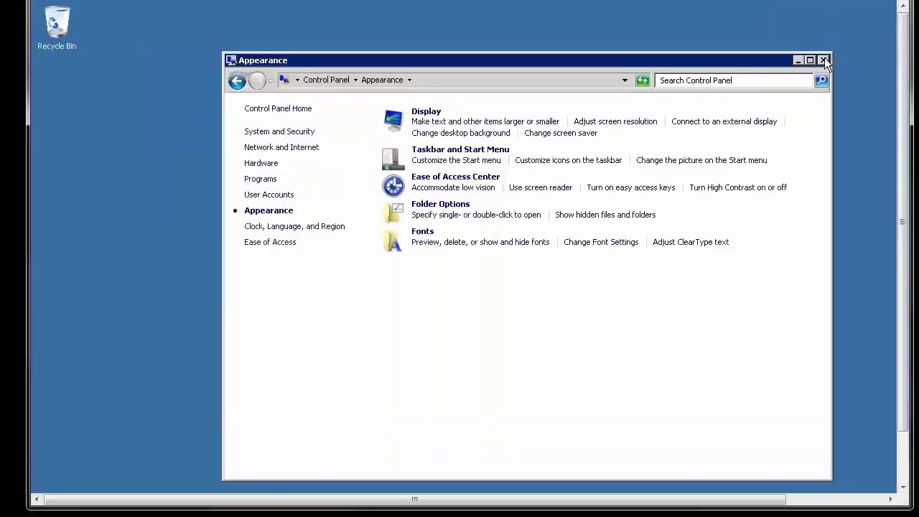
{"action": "left_click", "coordinate": [823, 61]}
- Scroll the remote view down to bring the server's taskbar and Start menu into view
{"action": "scroll", "coordinate": [903, 99], "scroll_direction": "down", "scroll_amount": 2}
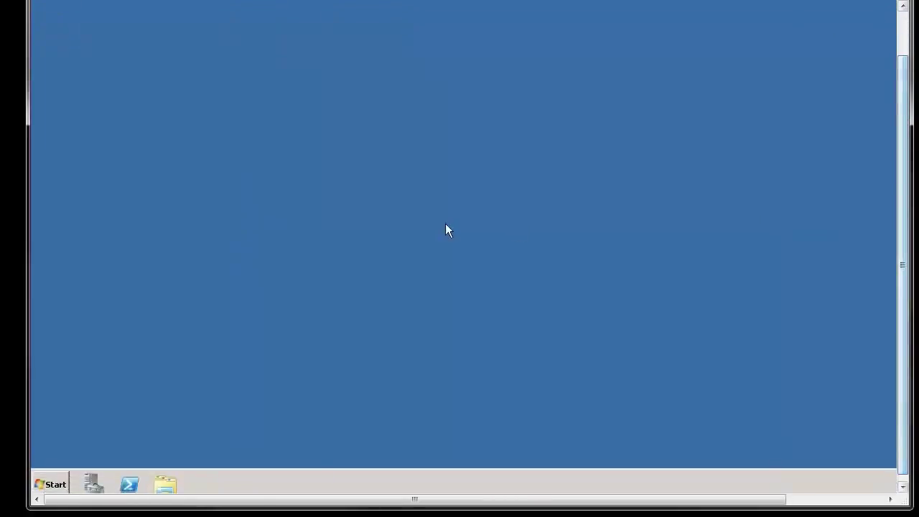
{"action": "scroll", "coordinate": [887, 260], "scroll_direction": "down", "scroll_amount": 1}
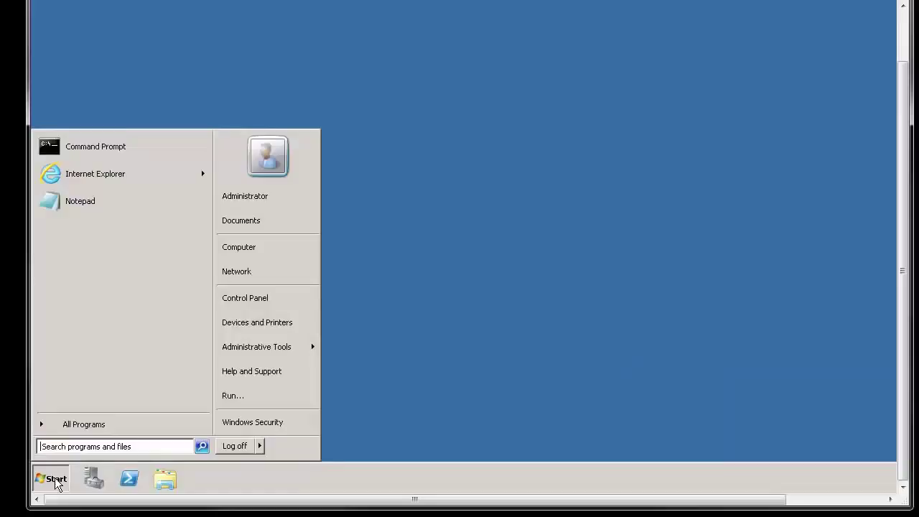
- Launch Notepad and type the note 'CTRL + ALT + Pause/Break'
{"action": "left_click", "coordinate": [84, 208]}
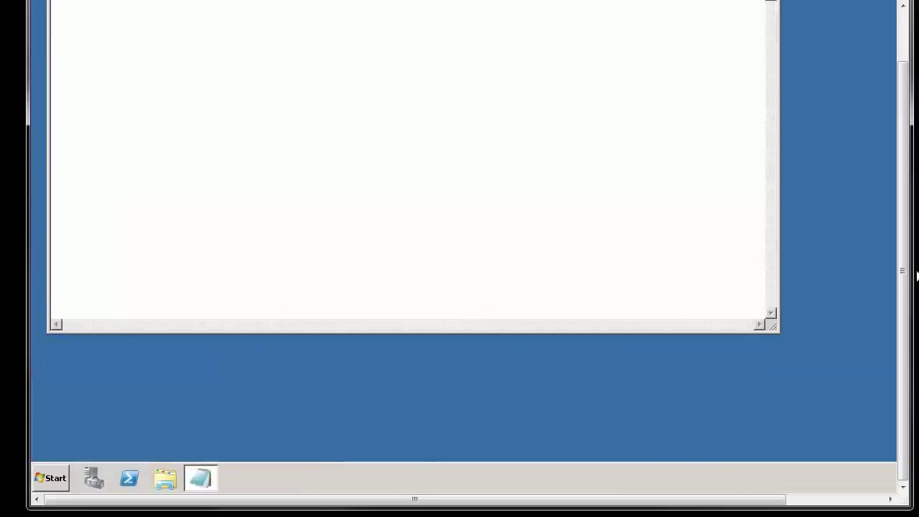
{"action": "left_click_drag", "start_coordinate": [906, 228], "coordinate": [907, 180]}
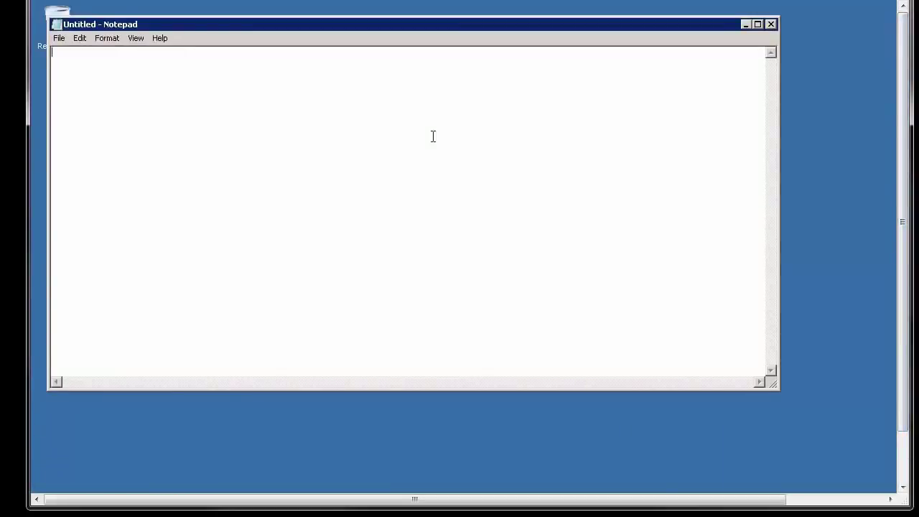
{"action": "type", "text": "C"}
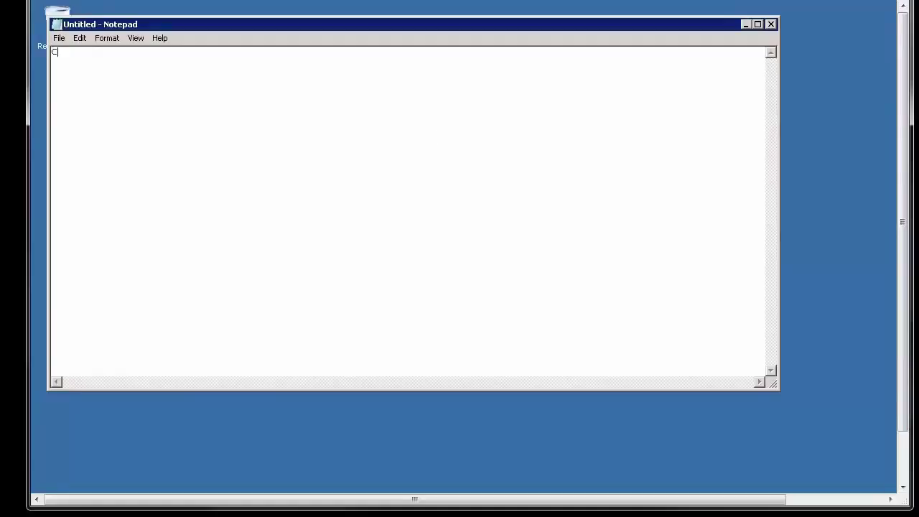
{"action": "type", "text": "R"}
{"action": "key", "text": "BackSpace"}
{"action": "type", "text": "TRL + ALT"}
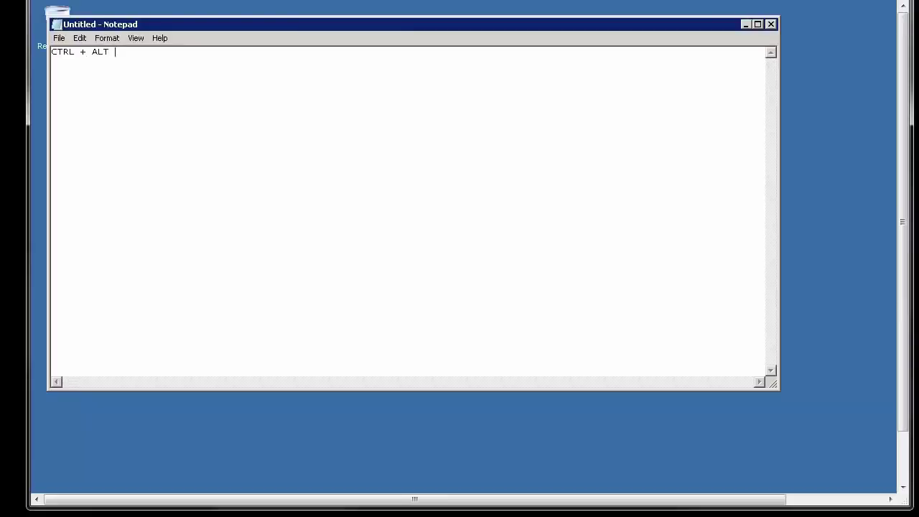
{"action": "type", "text": " _"}
{"action": "key", "text": "BackSpace"}
{"action": "type", "text": "+ Pause /Break"}
- Toggle the remote session into full screen and back out with Ctrl+Alt+Pause
{"action": "key", "text": "ctrl+alt+Pause"}
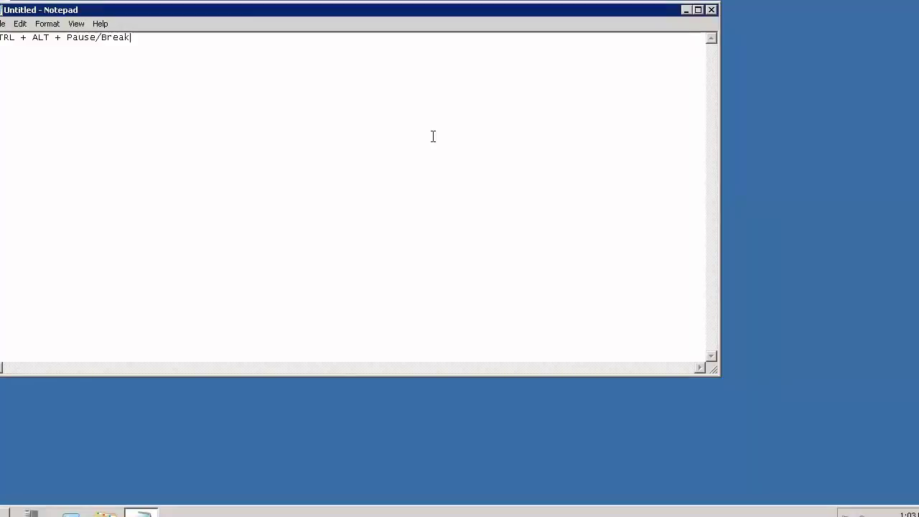
{"action": "key", "text": "ctrl+alt+Pause"}
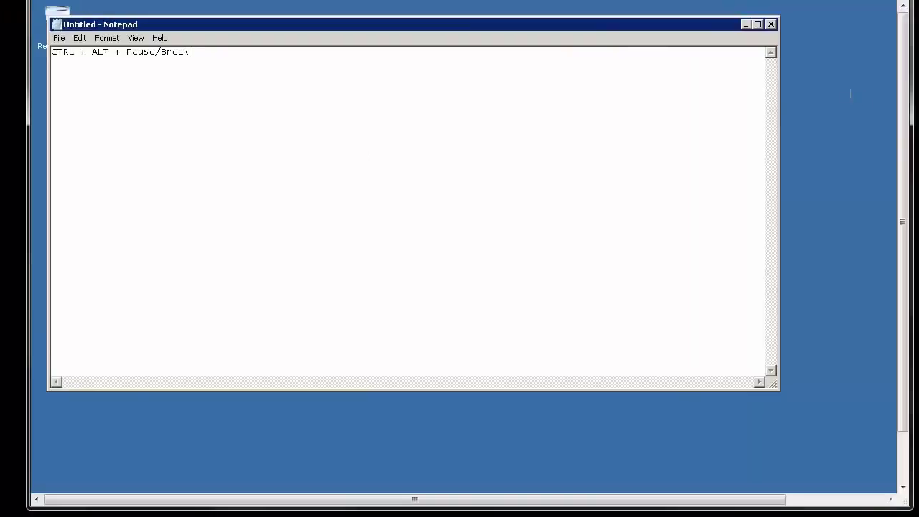
{"action": "scroll", "coordinate": [906, 84], "scroll_direction": "down", "scroll_amount": 3}
{"action": "scroll", "coordinate": [906, 84], "scroll_direction": "up", "scroll_amount": 3}
- Minimize Notepad and scroll the windowed remote view to show the desktop
{"action": "left_click", "coordinate": [746, 24]}
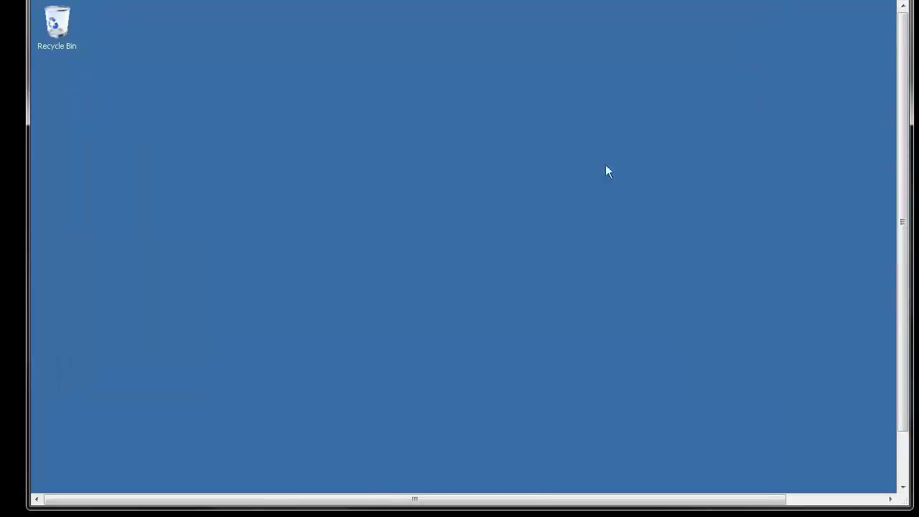
{"action": "left_click_drag", "start_coordinate": [900, 242], "coordinate": [898, 291]}
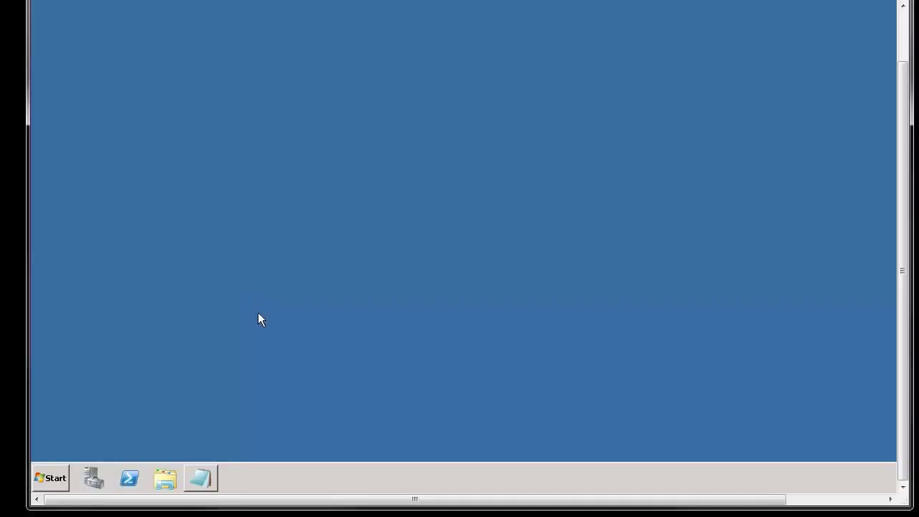
- Start Task Manager from the Windows Security screen and move it to the screen's middle
{"action": "left_click", "coordinate": [51, 478]}
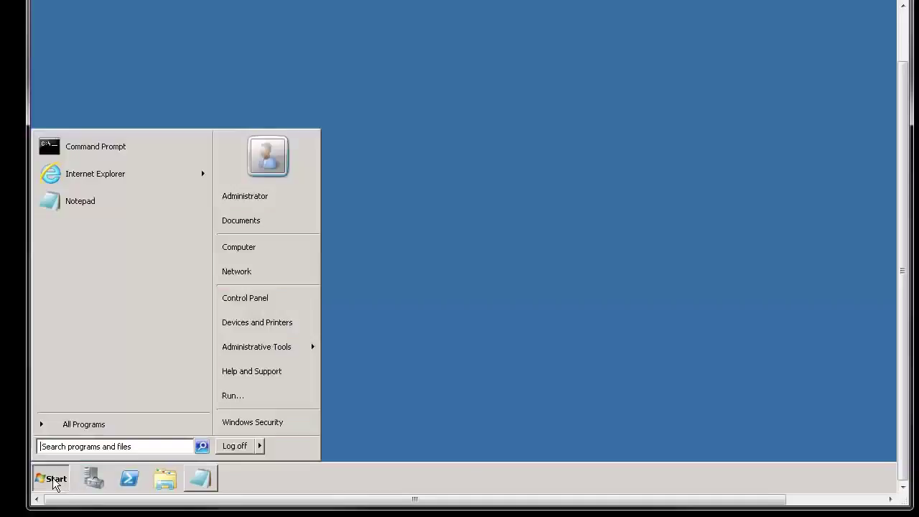
{"action": "left_click", "coordinate": [267, 425]}
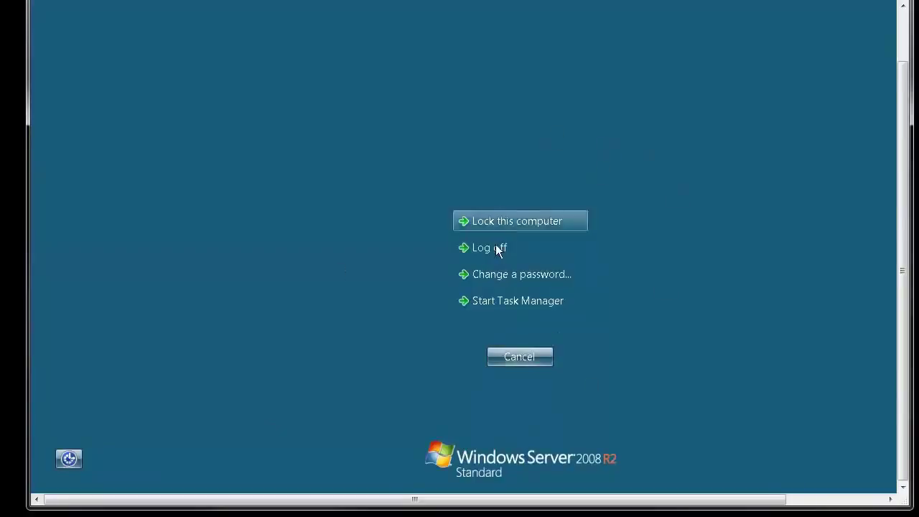
{"action": "left_click", "coordinate": [519, 303]}
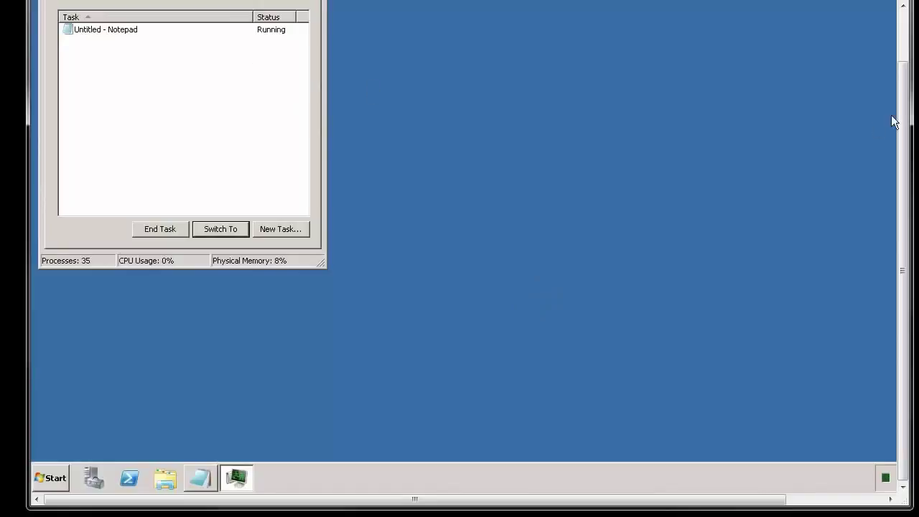
{"action": "left_click_drag", "start_coordinate": [895, 117], "coordinate": [905, 50]}
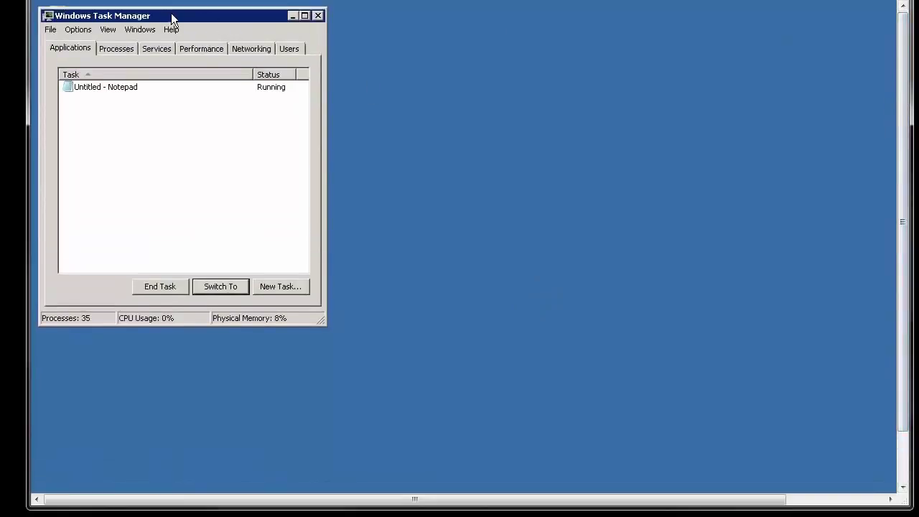
{"action": "left_click_drag", "start_coordinate": [172, 15], "coordinate": [465, 66]}
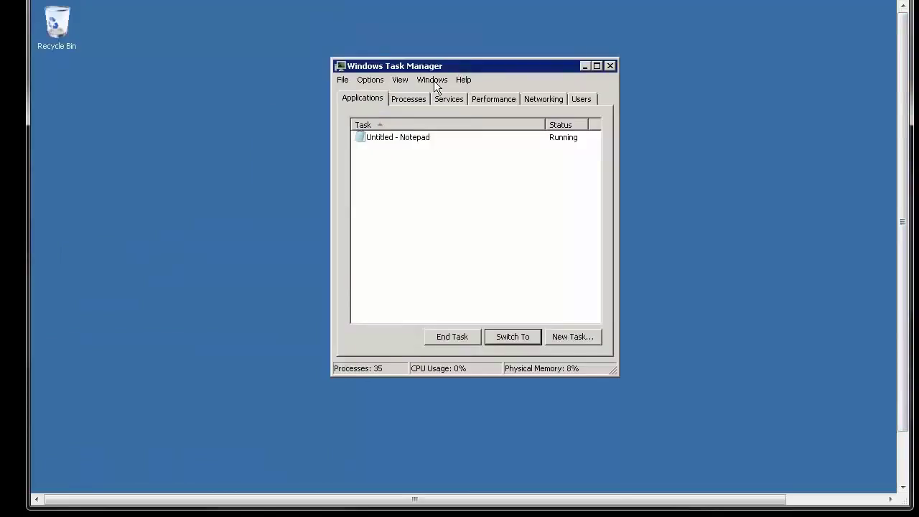
- Look through the Services, Processes and Networking tabs, settling on Performance
{"action": "left_click", "coordinate": [489, 98]}
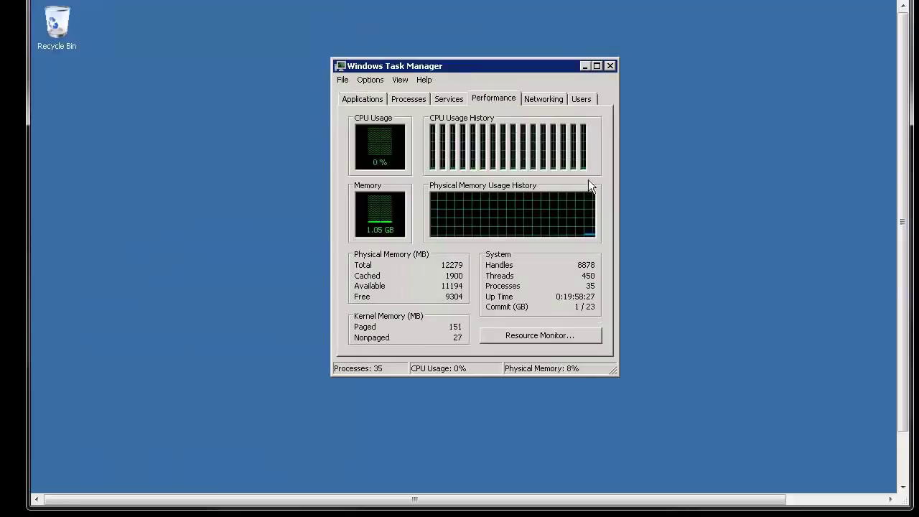
{"action": "left_click", "coordinate": [448, 98]}
{"action": "left_click", "coordinate": [408, 98]}
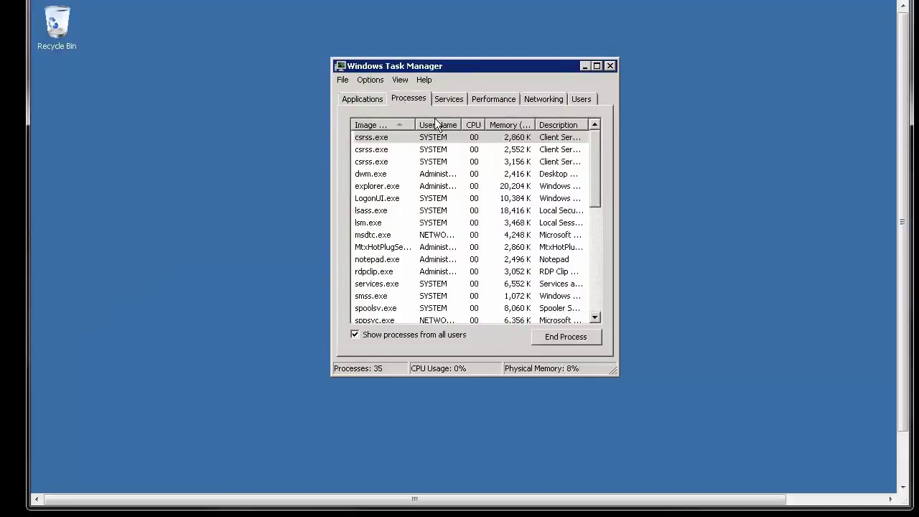
{"action": "left_click", "coordinate": [496, 100]}
{"action": "left_click", "coordinate": [543, 98]}
{"action": "left_click", "coordinate": [503, 101]}
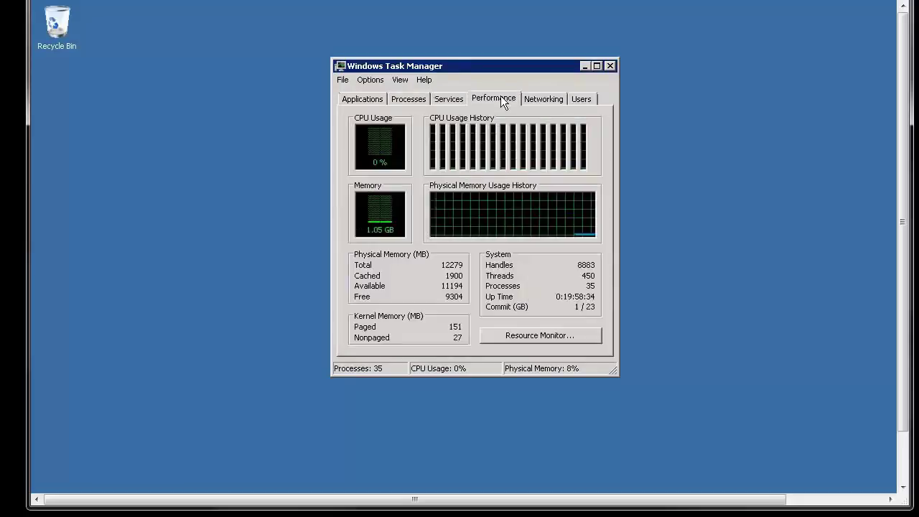
- Widen Task Manager so the CPU and memory graphs stretch, keeping it on screen
{"action": "left_click_drag", "start_coordinate": [495, 69], "coordinate": [404, 62]}
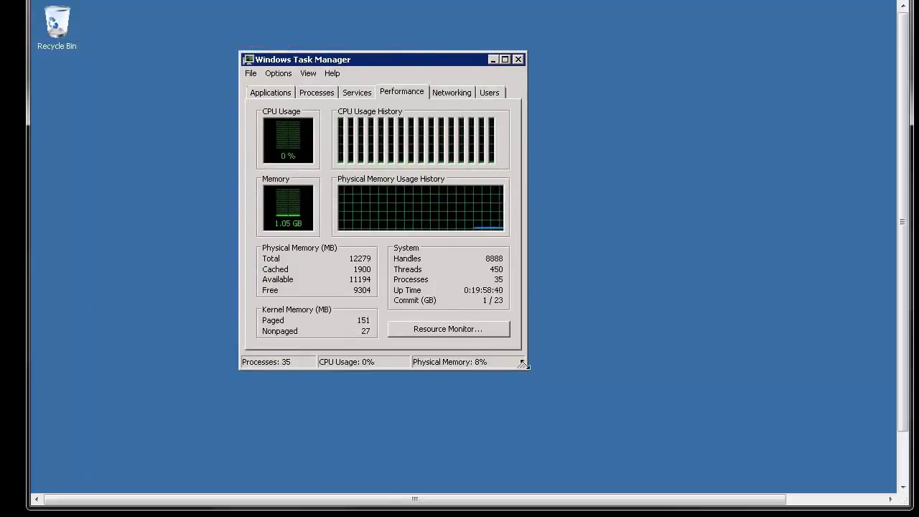
{"action": "left_click_drag", "start_coordinate": [523, 364], "coordinate": [859, 362]}
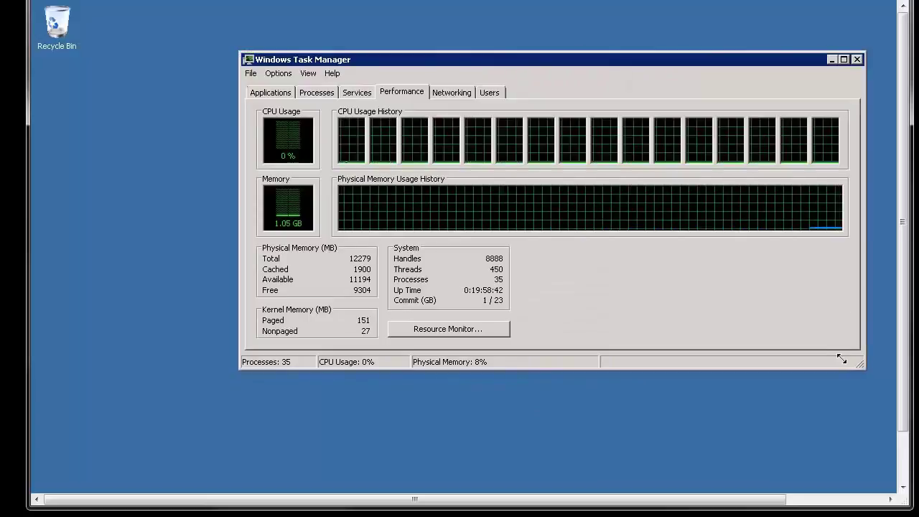
{"action": "left_click_drag", "start_coordinate": [601, 61], "coordinate": [518, 70]}
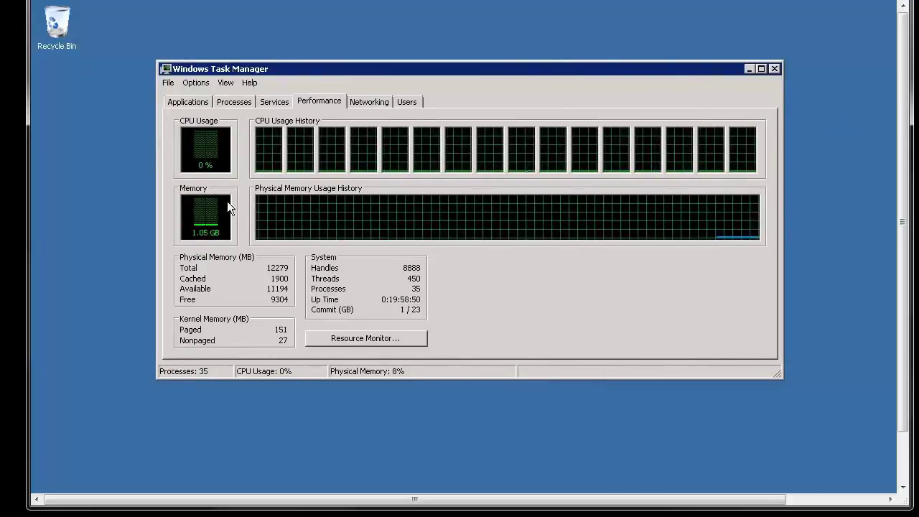
- Check the GigeNET Public adapter's network activity, then return to the Performance graphs
{"action": "left_click", "coordinate": [369, 101]}
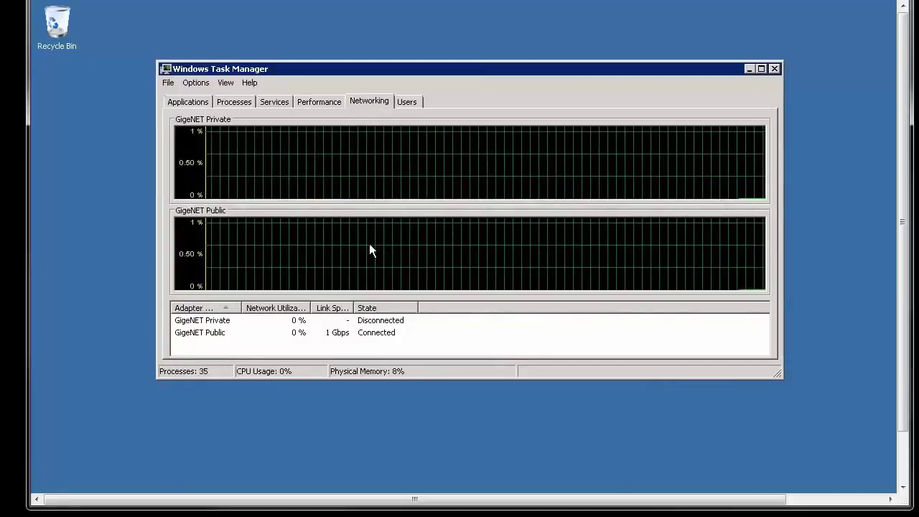
{"action": "left_click", "coordinate": [316, 335]}
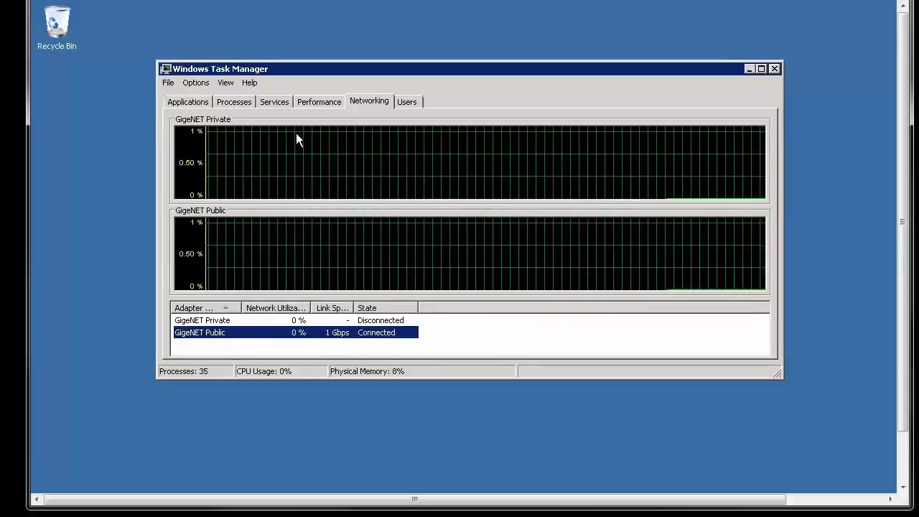
{"action": "left_click", "coordinate": [319, 102]}
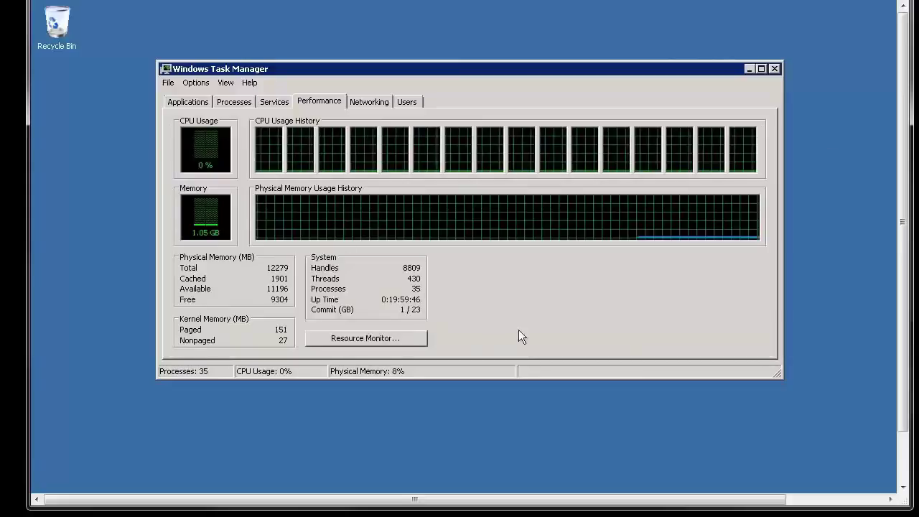
- Close Task Manager and bring up the server's Start menu
{"action": "left_click", "coordinate": [774, 69]}
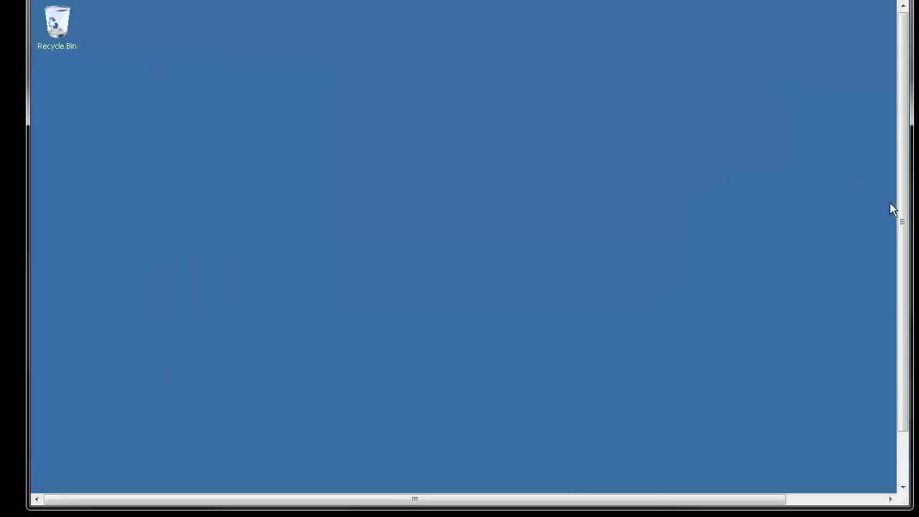
{"action": "scroll", "coordinate": [890, 202], "scroll_direction": "down", "scroll_amount": 2}
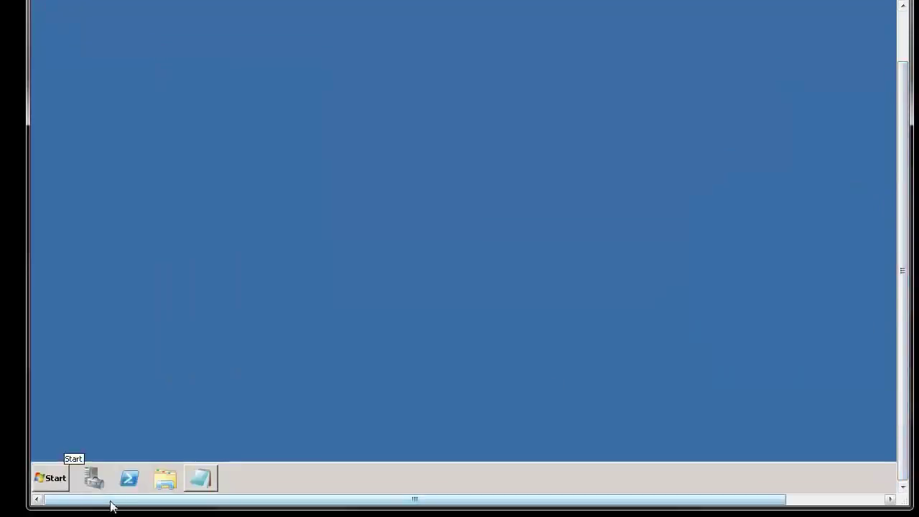
{"action": "left_click", "coordinate": [58, 482]}
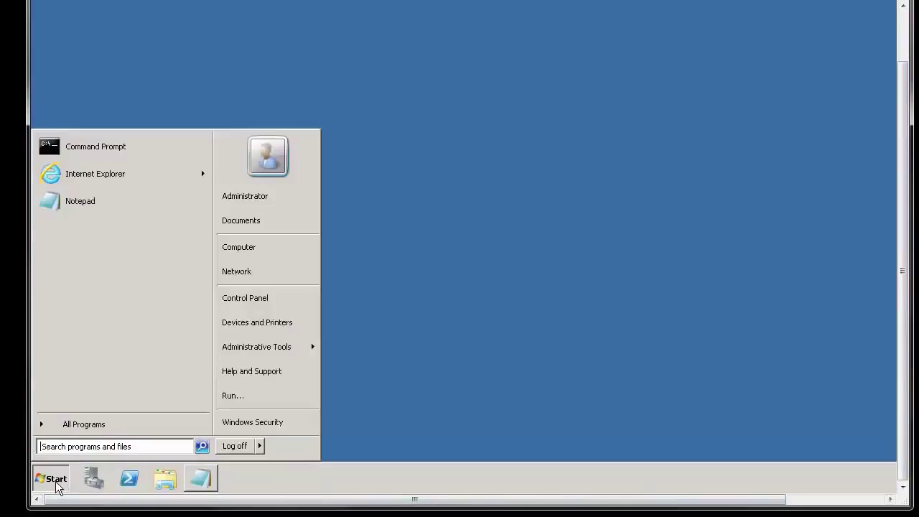
{"action": "left_click", "coordinate": [260, 250]}
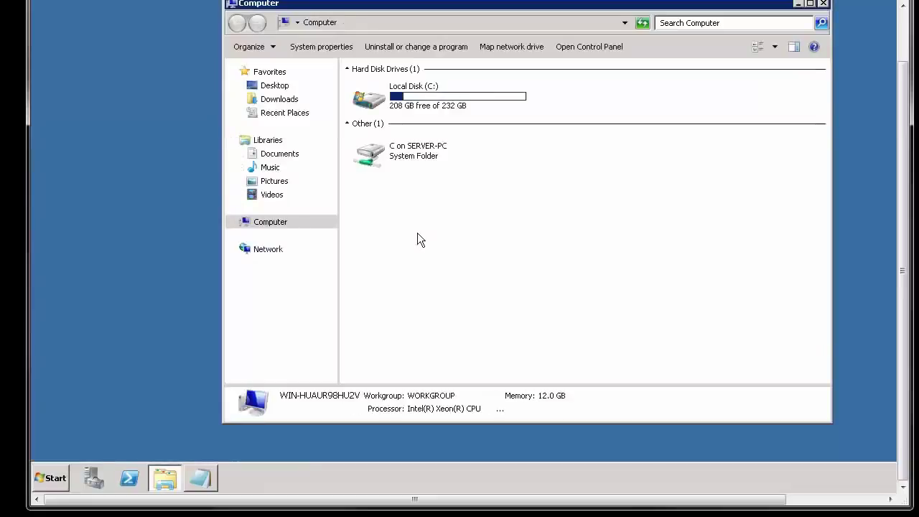
{"action": "left_click", "coordinate": [415, 108]}
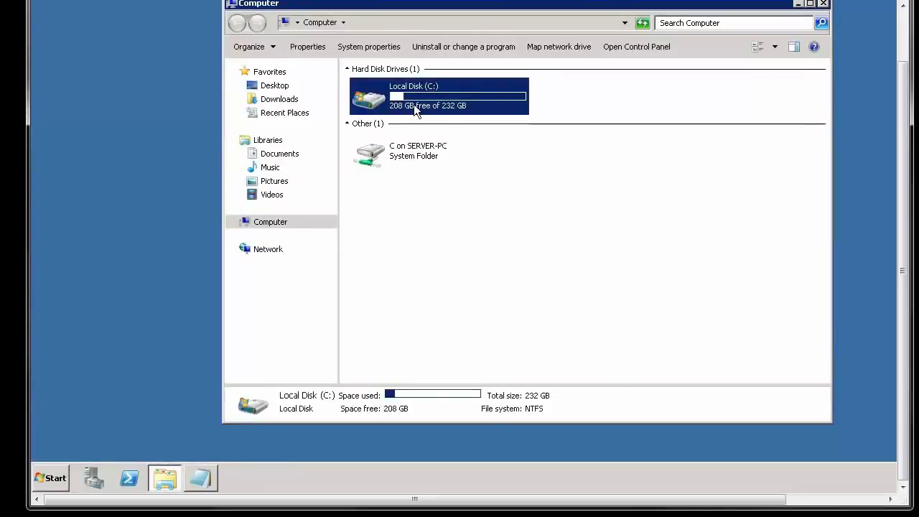
{"action": "left_click", "coordinate": [409, 157]}
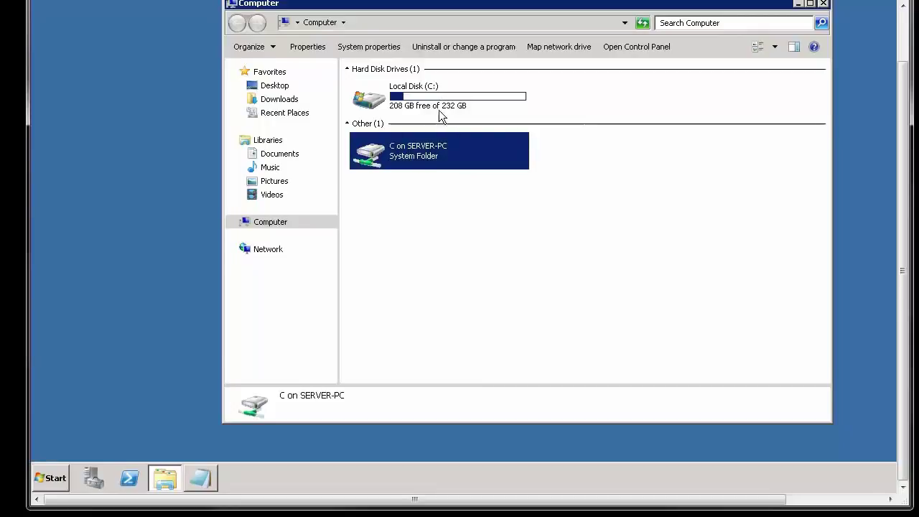
{"action": "left_click_drag", "start_coordinate": [901, 89], "coordinate": [902, 51]}
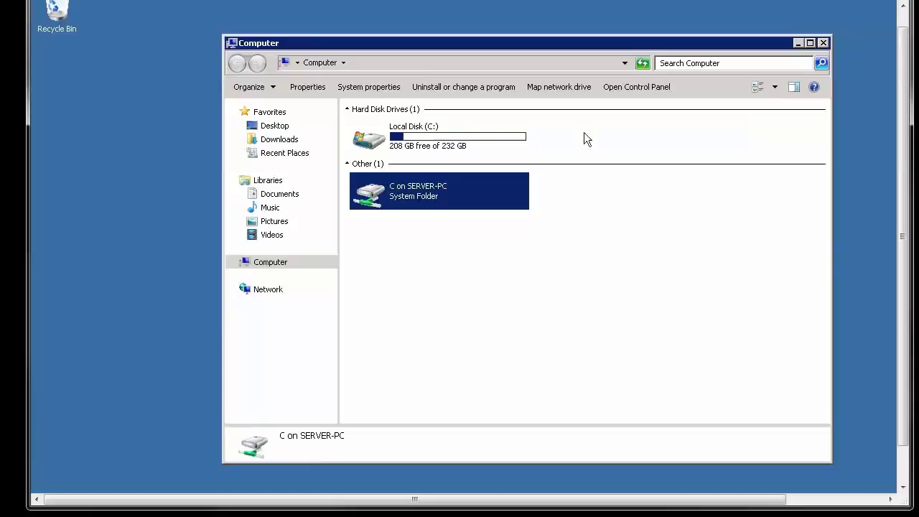
- Paste the Scrapebox shortcut onto the remote server's desktop
{"action": "right_click", "coordinate": [142, 105]}
{"action": "left_click", "coordinate": [144, 75]}
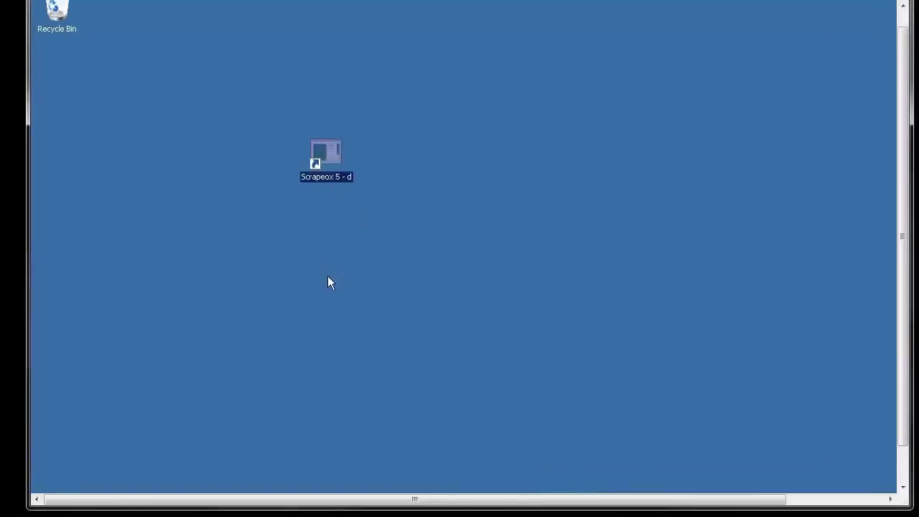
{"action": "left_click", "coordinate": [387, 191]}
- Launch Scrapebox from the desktop shortcut, then delete the shortcut
{"action": "right_click", "coordinate": [414, 129]}
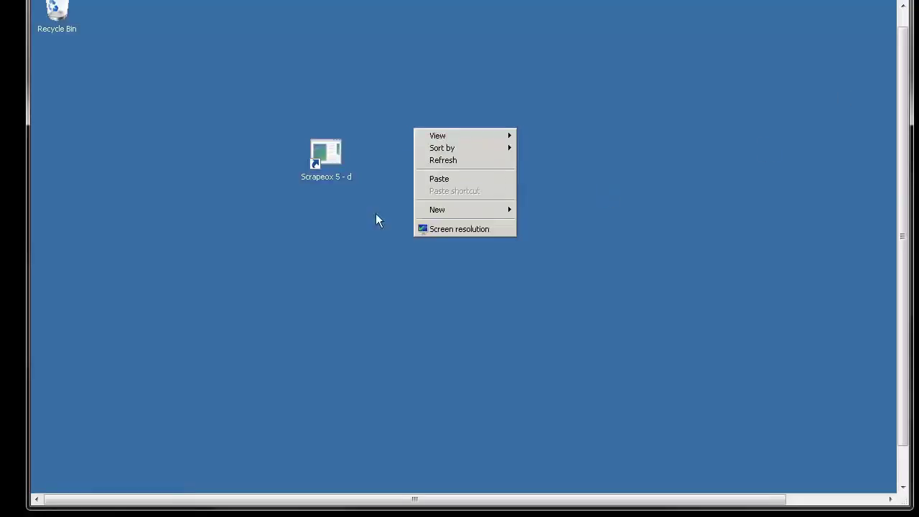
{"action": "double_click", "coordinate": [323, 170]}
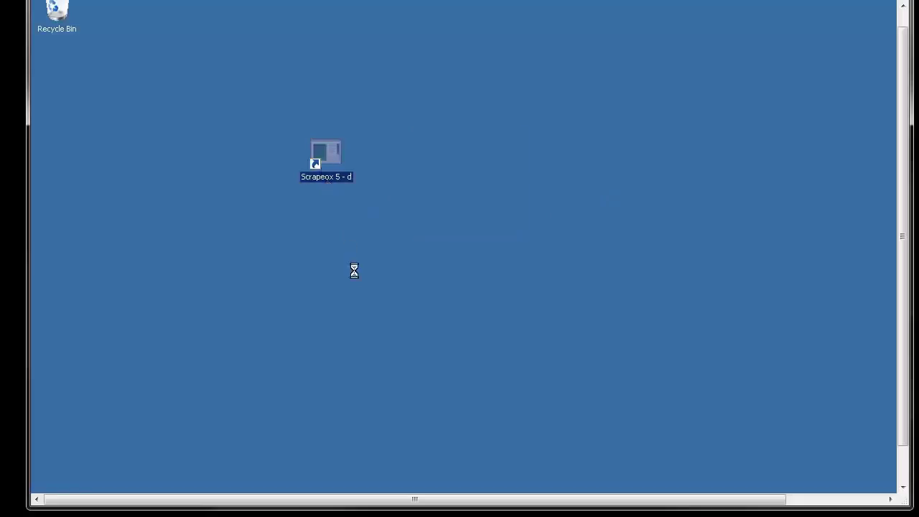
{"action": "right_click", "coordinate": [328, 160]}
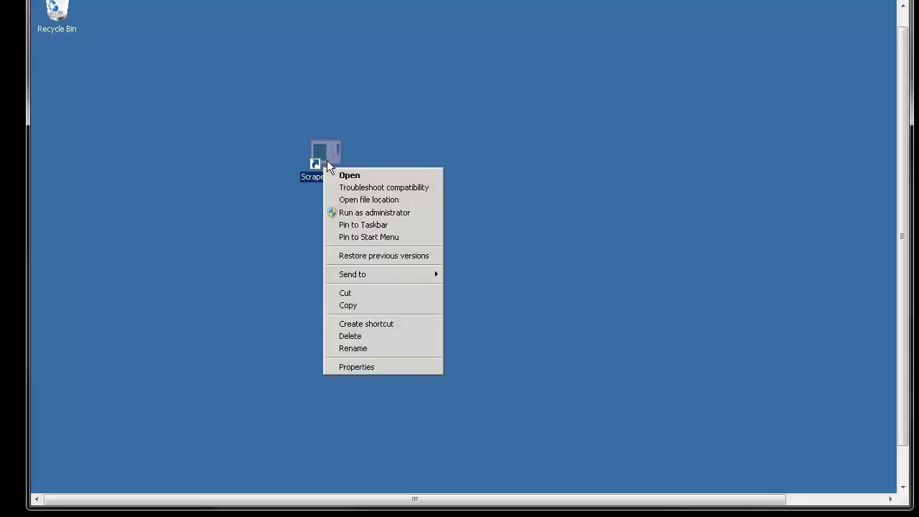